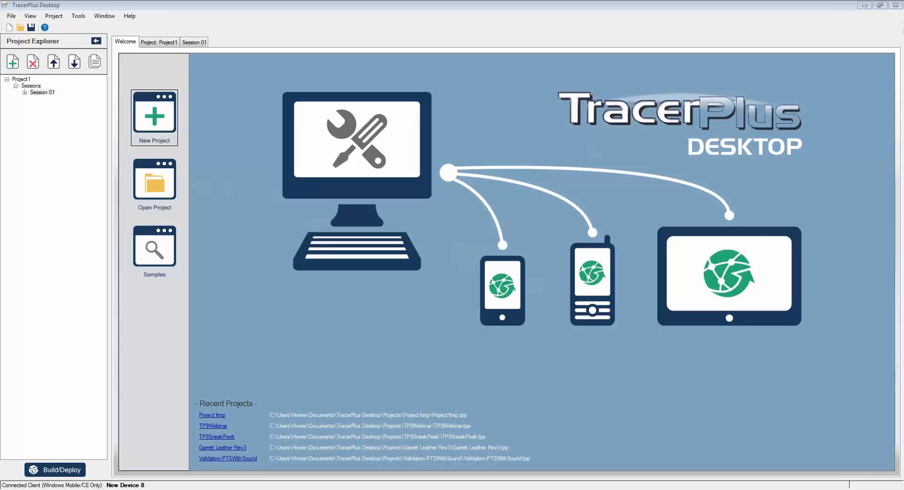
# Switch to the browser, open the TracerPlus trial downloads page, and return to TracerPlus Desktop.
pyautogui.moveTo(903, 62); pyautogui.dragTo(442, 0)
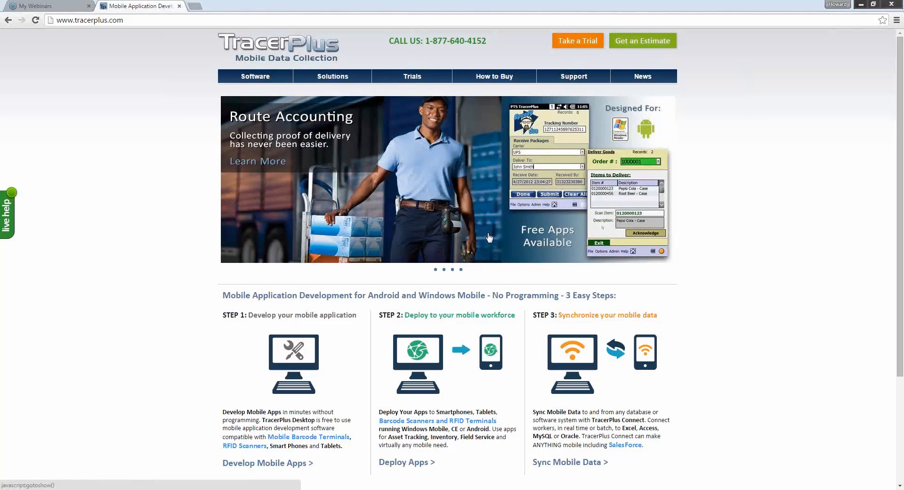
pyautogui.click(582, 44)
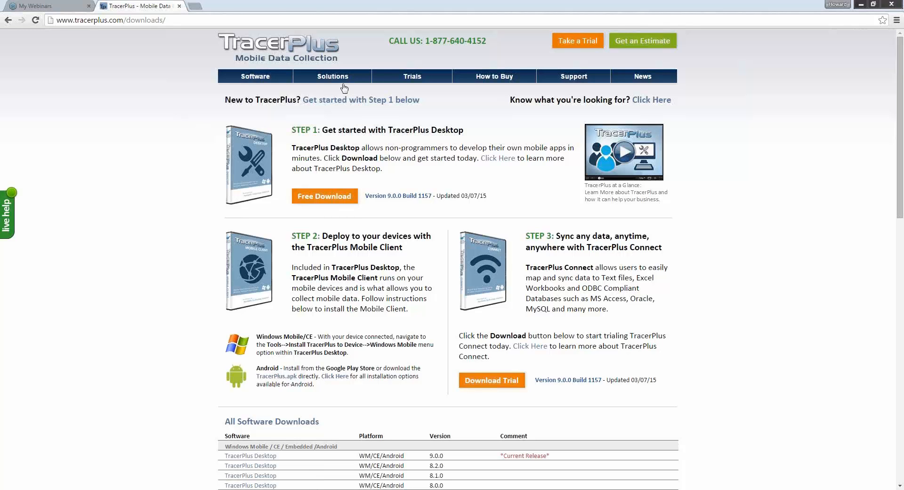
pyautogui.moveTo(337, 3); pyautogui.dragTo(903, 123)
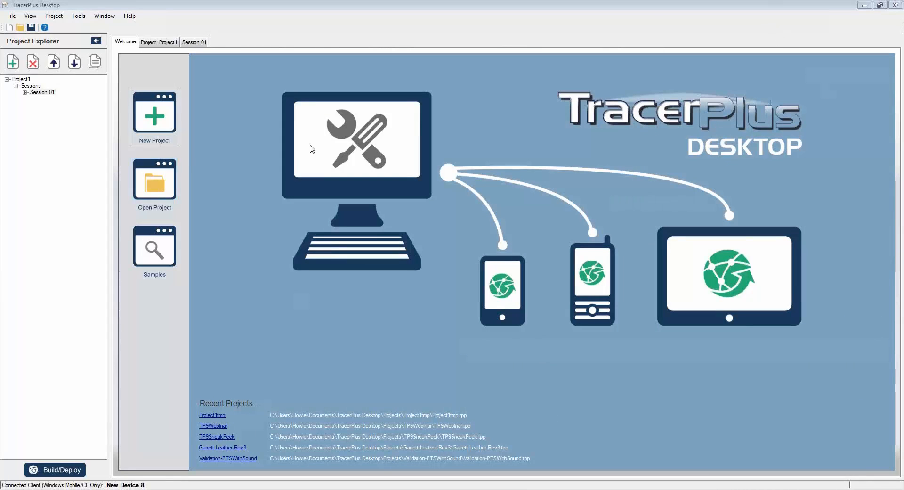
# Switch to MyMobiler, open Session 01 on the mobile device, return to its home screen and minimize the window.
pyautogui.click(226, 489)
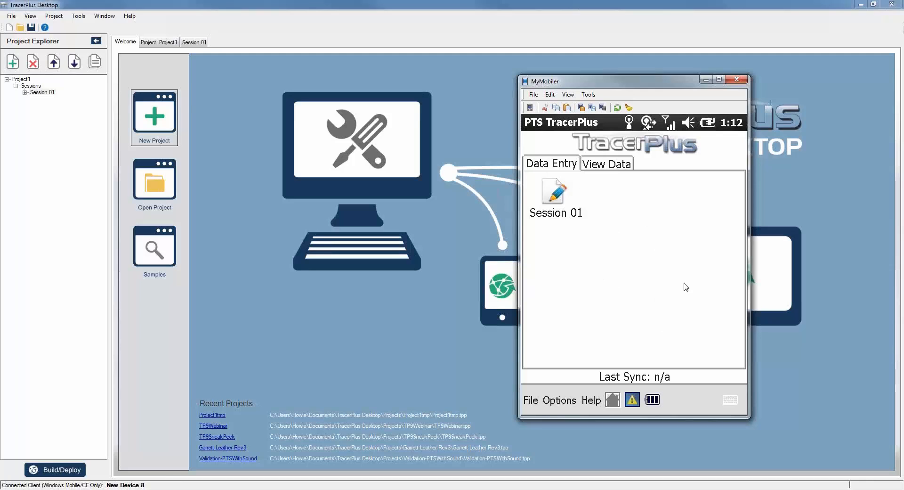
pyautogui.click(554, 198)
pyautogui.click(612, 399)
pyautogui.click(706, 79)
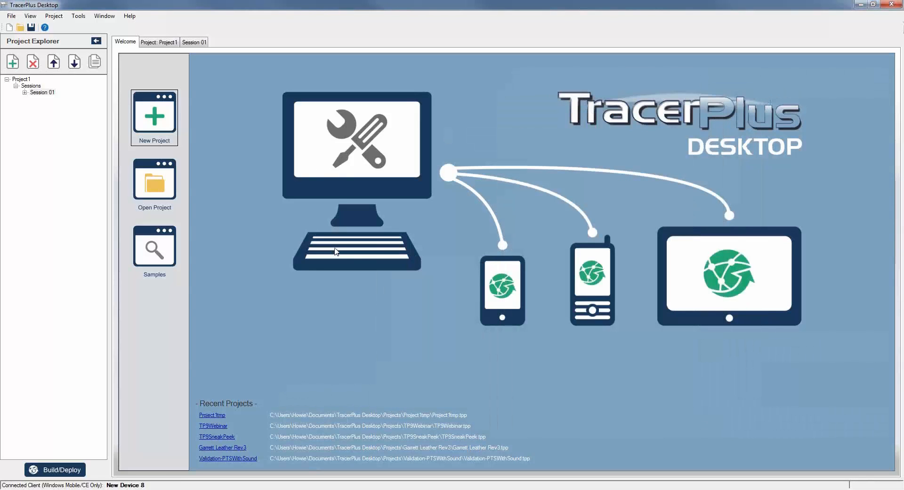
# Rename Session 01 in Project1 as Color Picker.
pyautogui.click(157, 42)
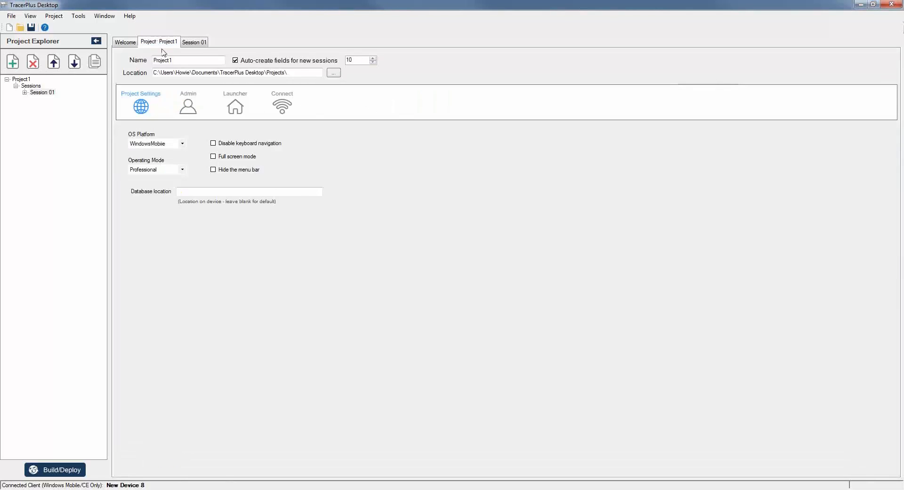
pyautogui.click(193, 42)
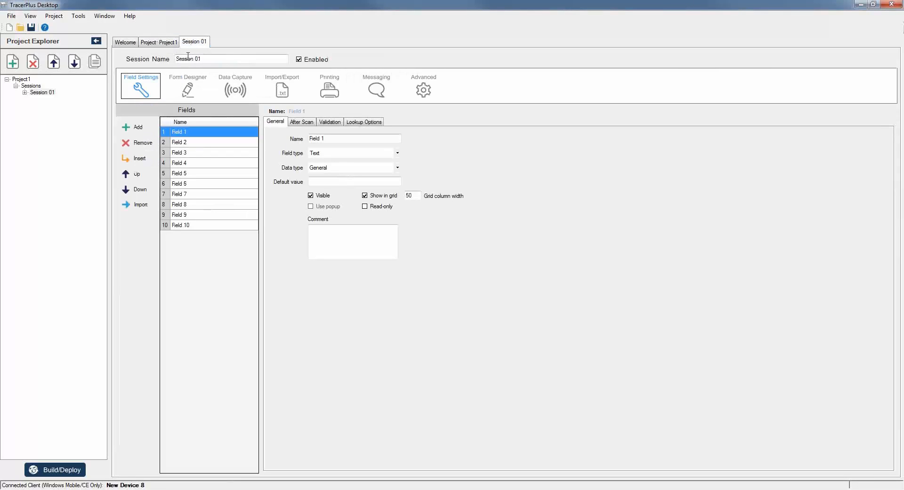
pyautogui.write('Color')
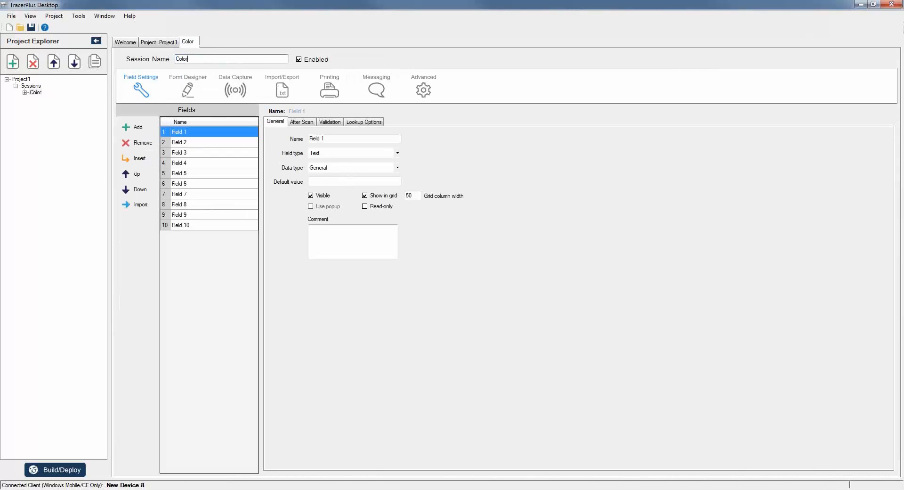
pyautogui.write(' Picker')
# Remove Field 3 through Field 10 from the Color Picker session.
pyautogui.click(163, 153)
pyautogui.click(147, 144)
pyautogui.click(148, 145)
pyautogui.click(148, 147)
pyautogui.click(149, 148)
pyautogui.click(149, 148)
pyautogui.click(150, 148)
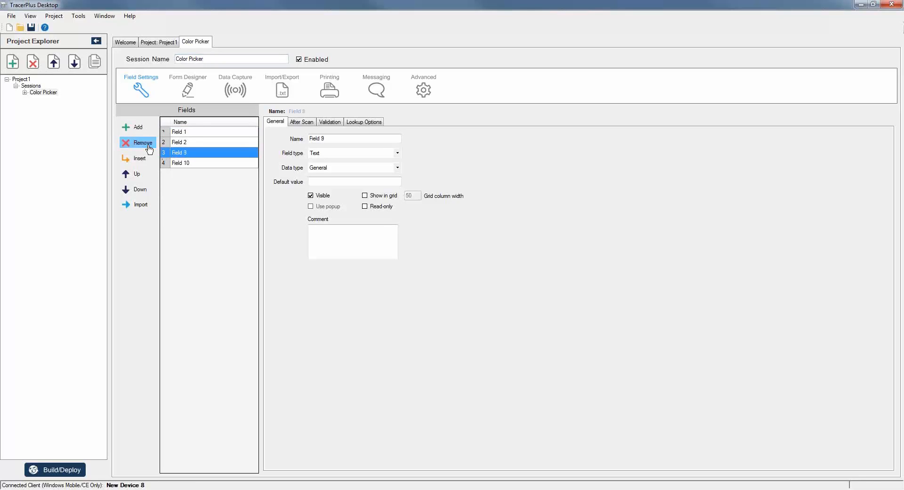
pyautogui.click(150, 148)
pyautogui.click(149, 149)
# Rename Field 1 as Color and Field 2 as Display.
pyautogui.click(180, 131)
pyautogui.moveTo(328, 138); pyautogui.dragTo(273, 138)
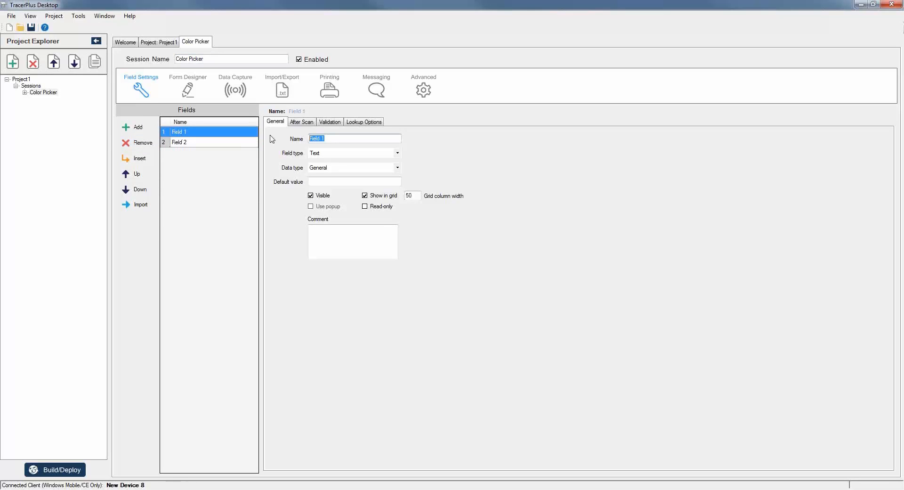
pyautogui.write('Color')
pyautogui.click(242, 142)
pyautogui.moveTo(340, 138); pyautogui.dragTo(275, 142)
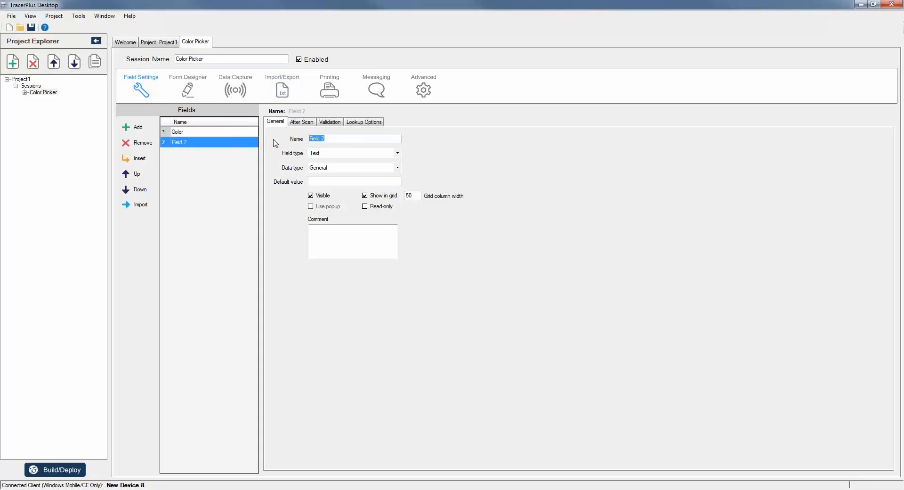
pyautogui.write('Display')
# Set the Color field's type to Drop Down.
pyautogui.click(207, 133)
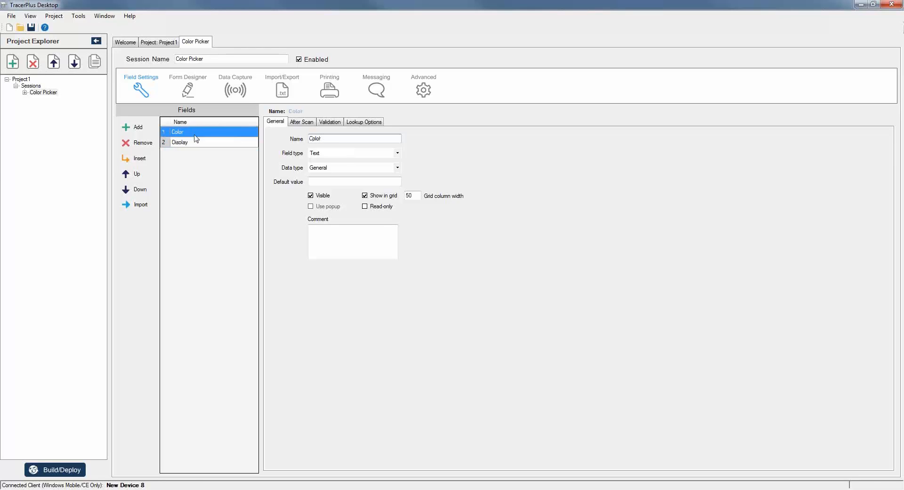
pyautogui.click(324, 152)
pyautogui.click(322, 168)
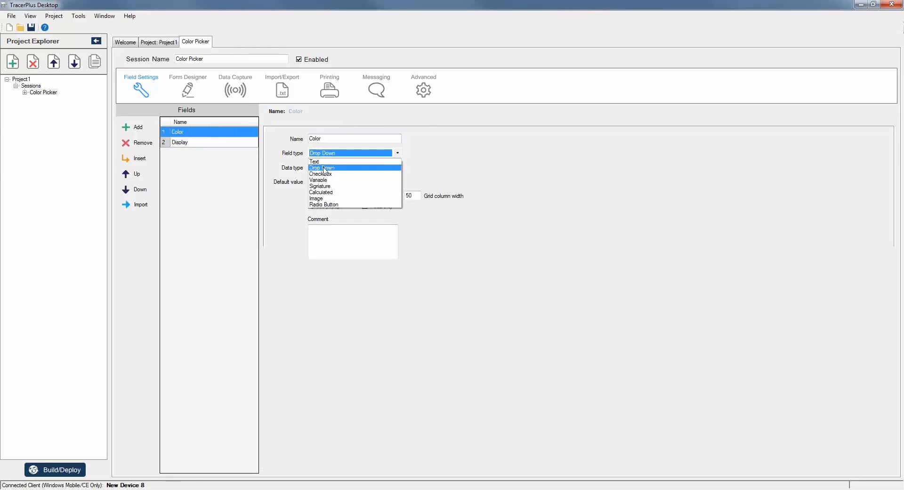
# Add Red, Green and Blue as display values of the Color field's drop-down items.
pyautogui.click(398, 121)
pyautogui.click(305, 163)
pyautogui.click(306, 163)
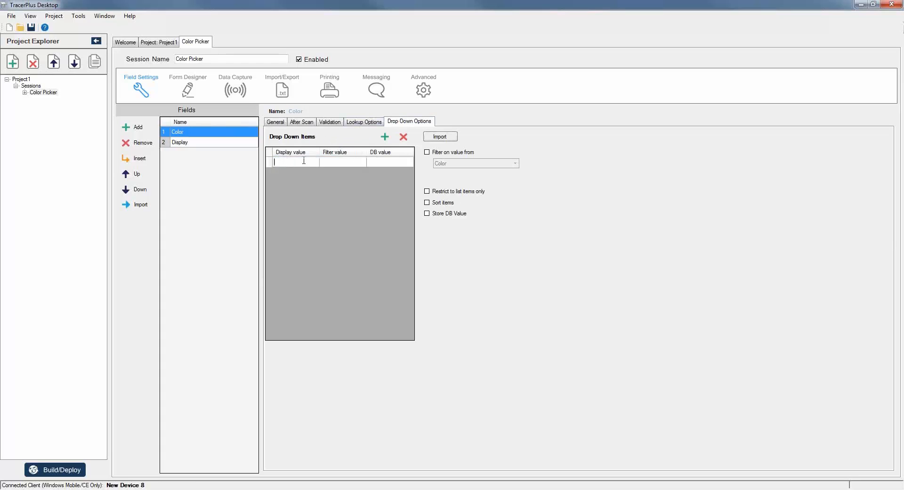
pyautogui.write('Red')
pyautogui.press('Return')
pyautogui.write('G')
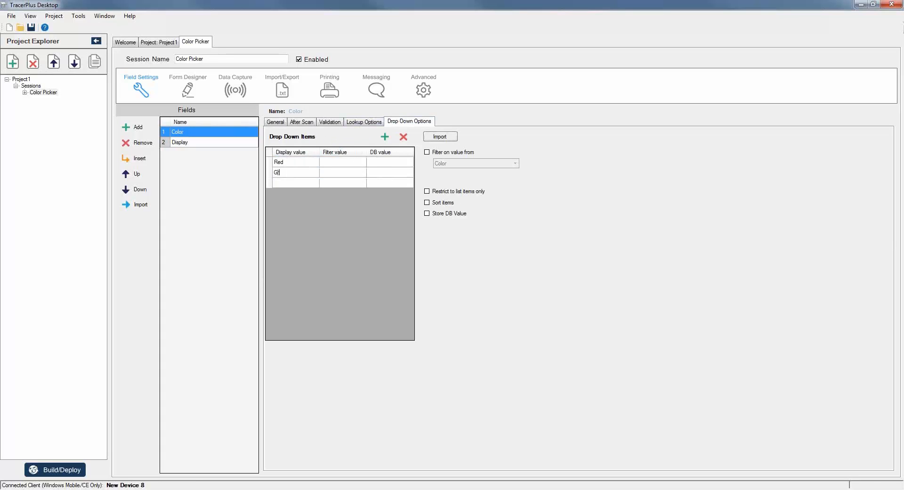
pyautogui.write('reen')
pyautogui.press('Return')
pyautogui.write('Blue')
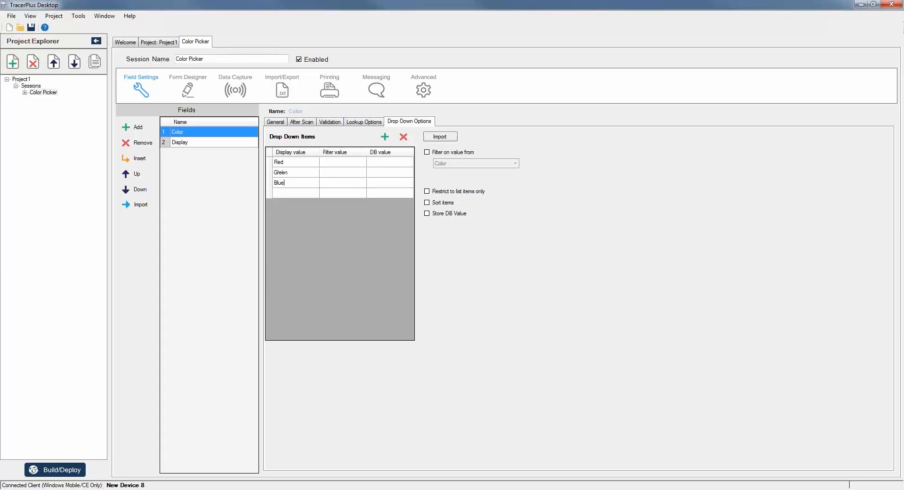
pyautogui.click(346, 172)
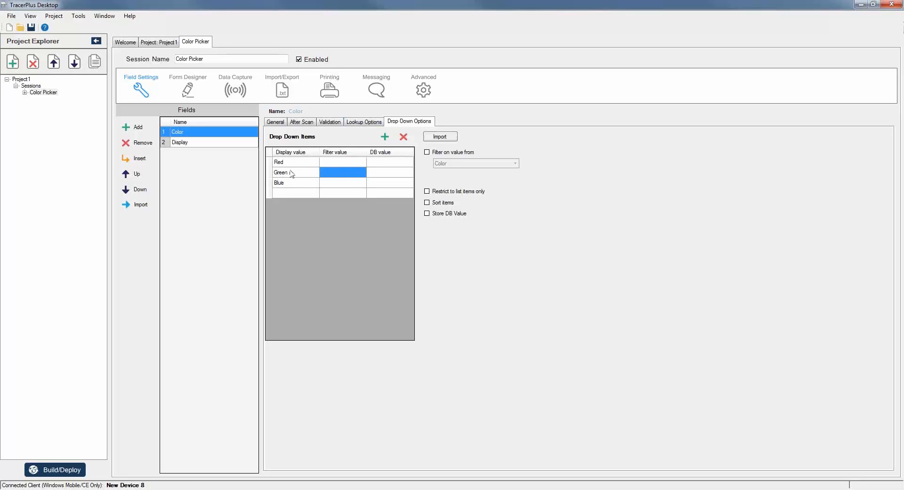
# Reset the Color Picker session's form to the default form in the Form Designer.
pyautogui.click(183, 144)
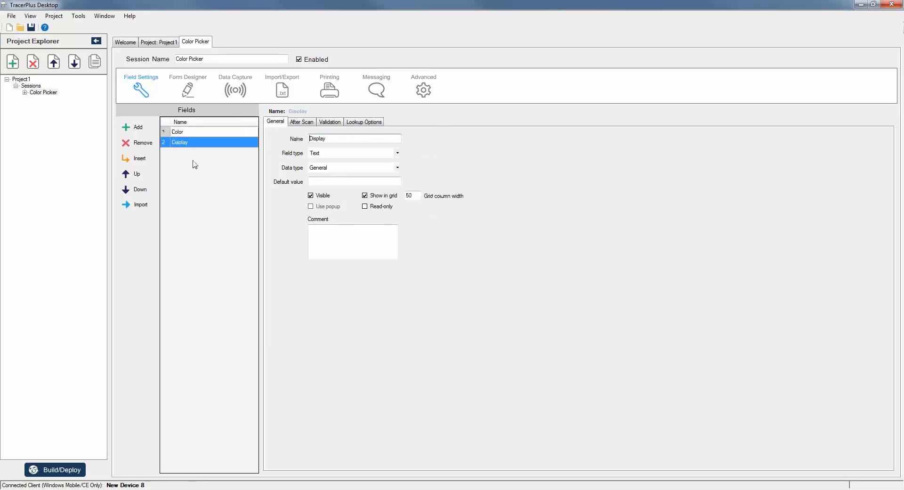
pyautogui.click(190, 96)
pyautogui.click(199, 113)
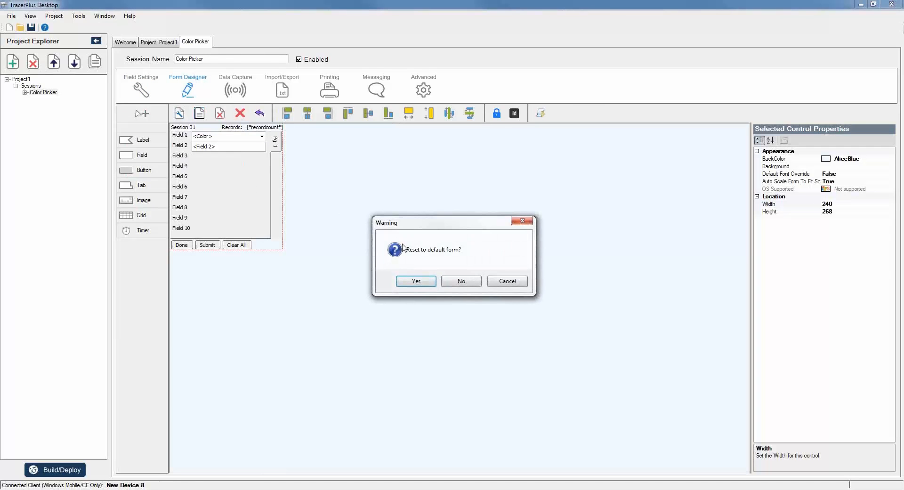
pyautogui.click(413, 281)
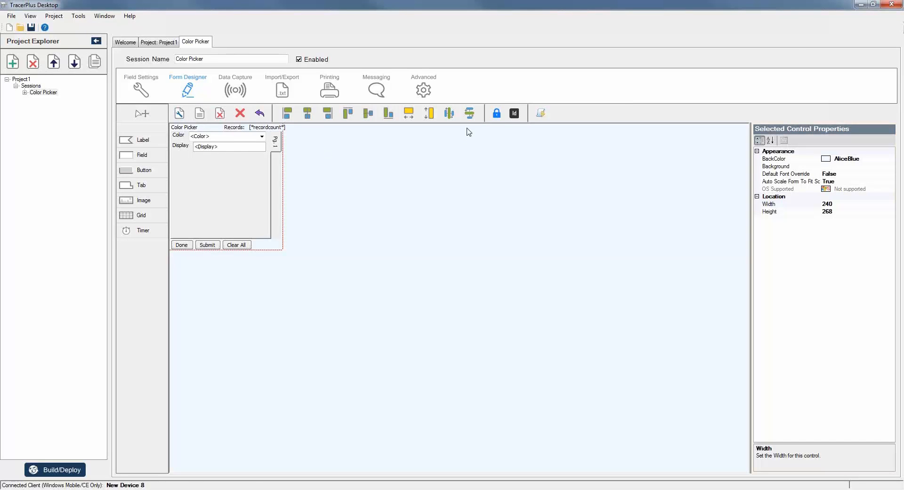
# Show the control IDs on the form and open Form Logic, placing its window clear of the form layout.
pyautogui.click(515, 114)
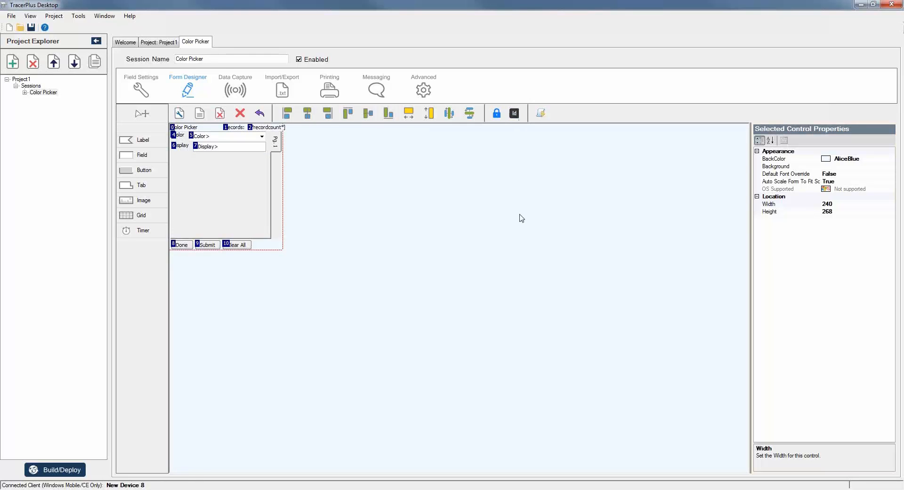
pyautogui.click(542, 115)
pyautogui.moveTo(398, 98); pyautogui.dragTo(495, 70)
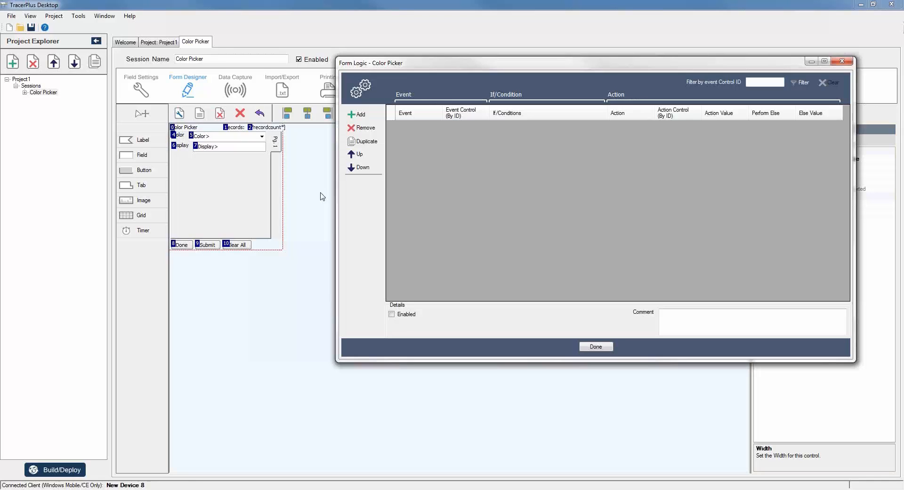
# Add a form logic rule with the FieldValueChanged event on control ID 5.
pyautogui.click(356, 114)
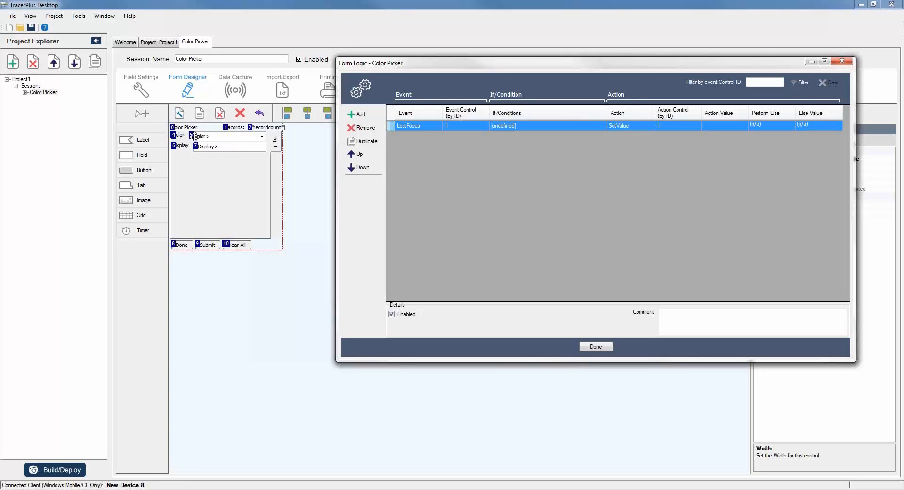
pyautogui.click(426, 128)
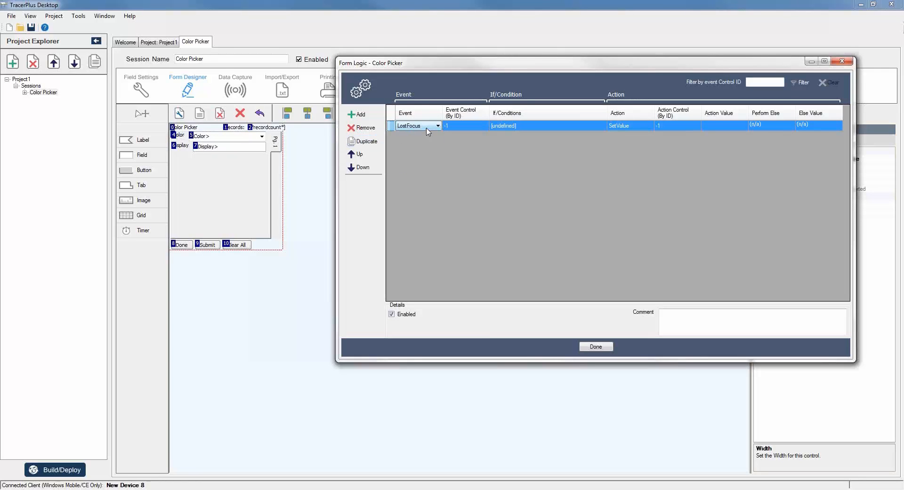
pyautogui.click(427, 127)
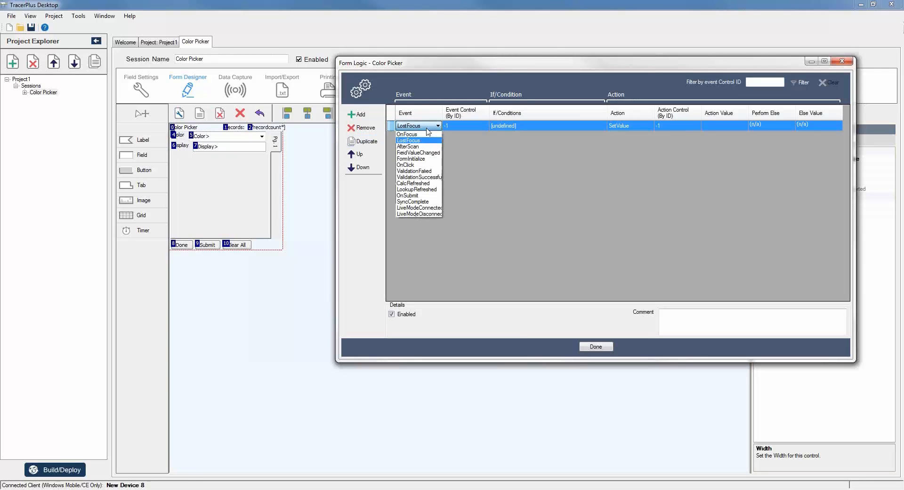
pyautogui.click(424, 154)
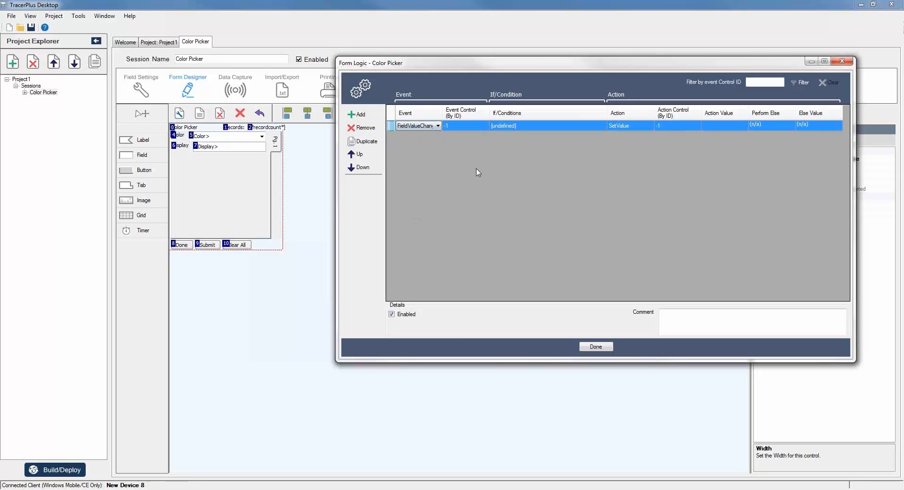
pyautogui.click(461, 126)
pyautogui.write('5')
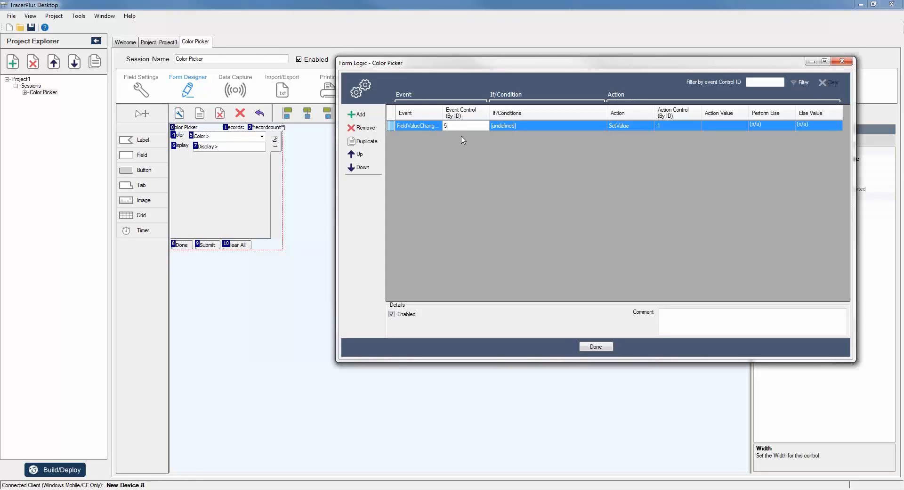
pyautogui.click(495, 129)
pyautogui.click(469, 150)
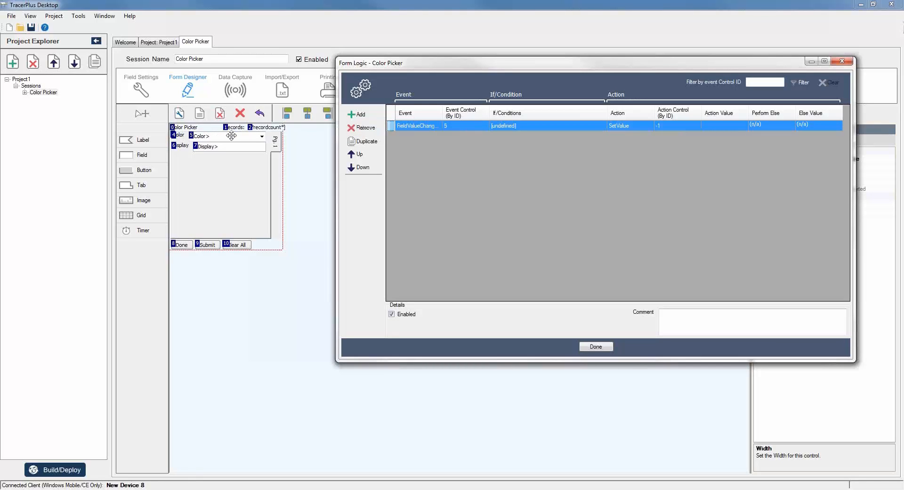
# Add a condition to the rule requiring control ID 5 == Red.
pyautogui.click(510, 125)
pyautogui.click(508, 127)
pyautogui.click(529, 169)
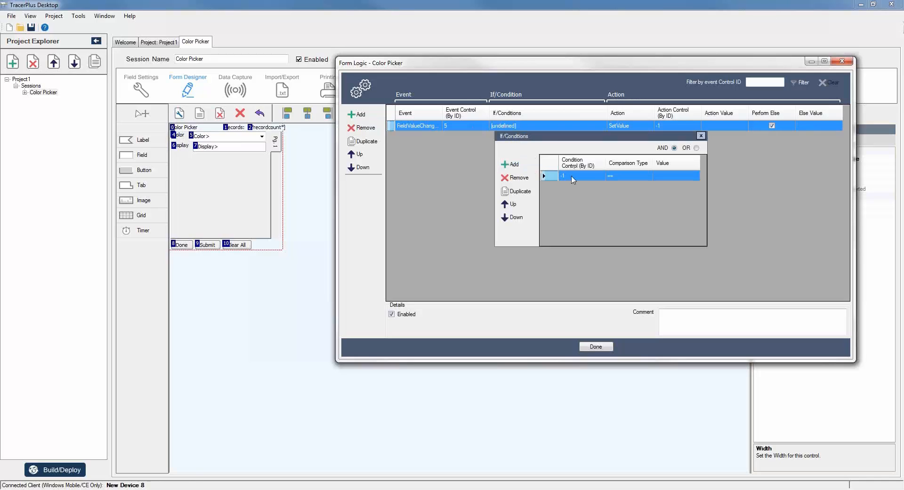
pyautogui.click(577, 176)
pyautogui.write('5')
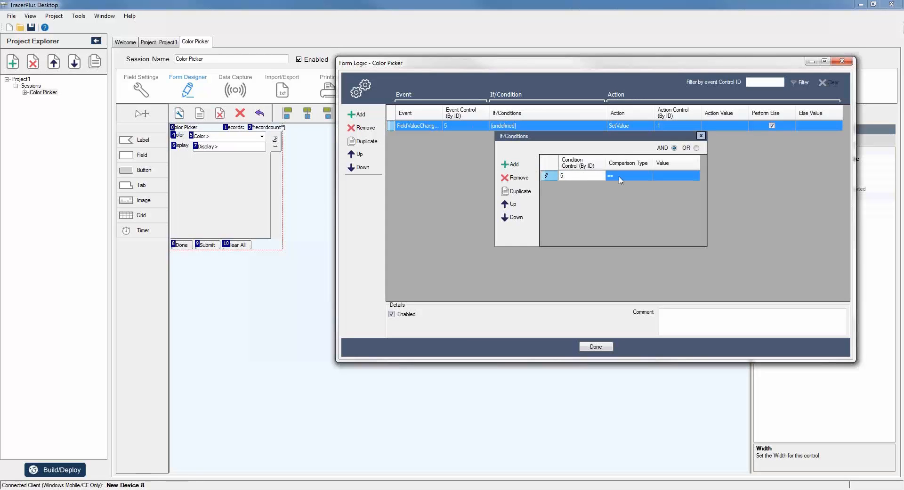
pyautogui.click(656, 175)
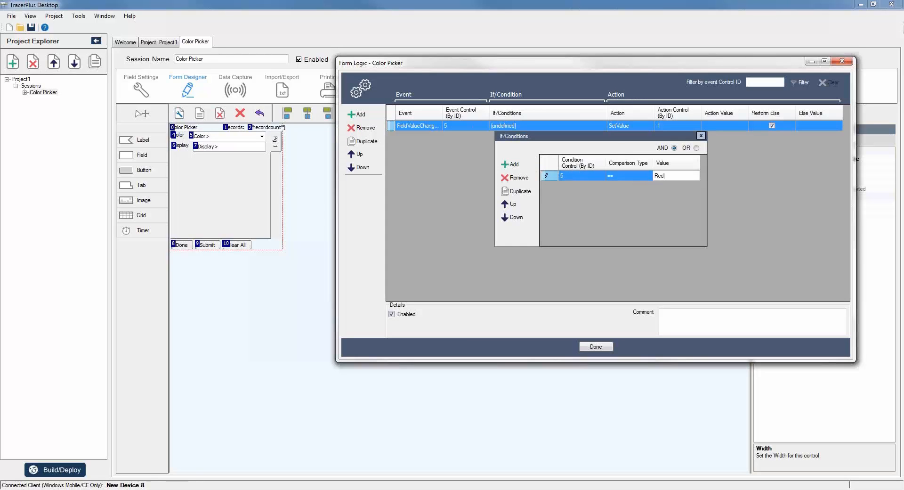
pyautogui.click(743, 187)
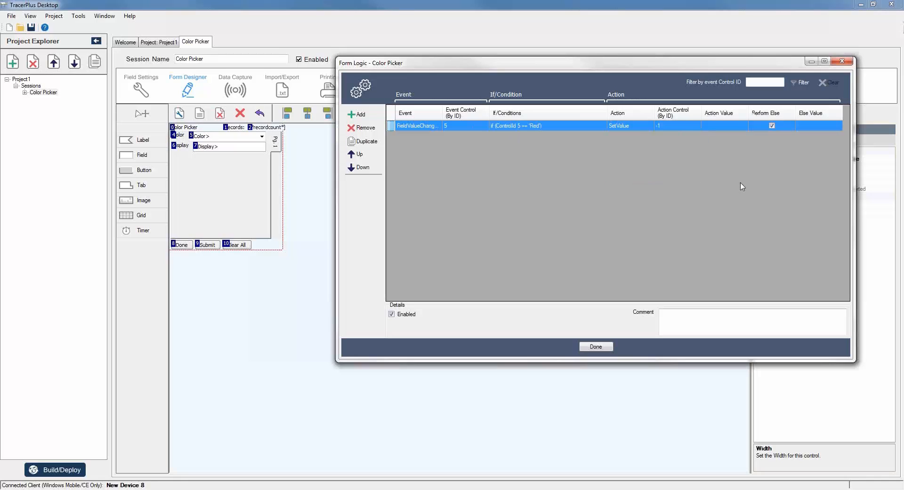
# Set the Red rule's action to SetBackColor with control ID 7 as the action control.
pyautogui.click(641, 126)
pyautogui.click(650, 126)
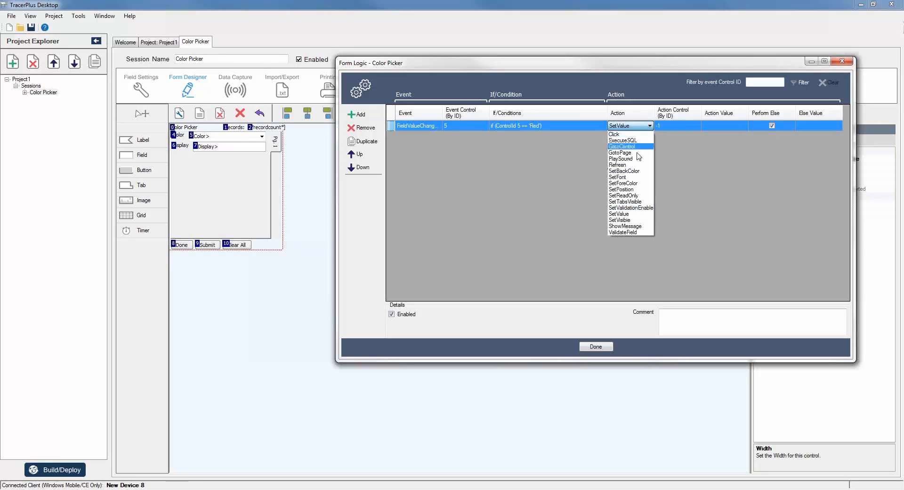
pyautogui.click(633, 170)
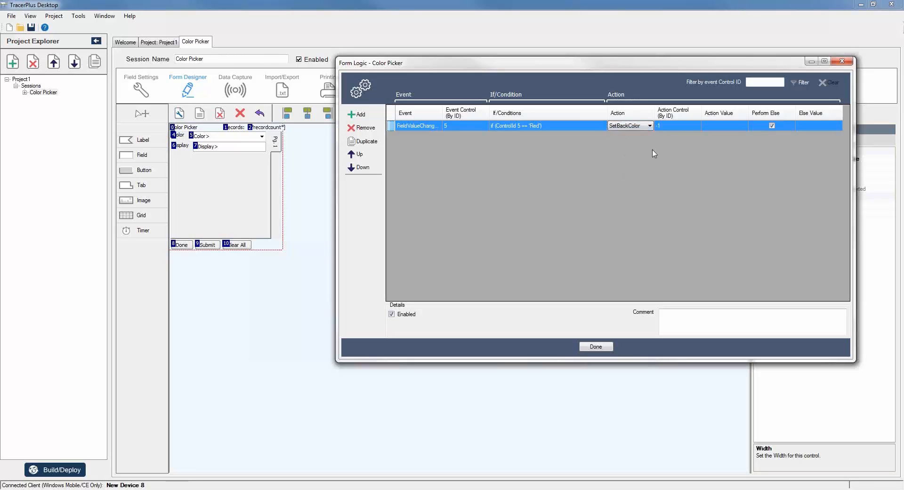
pyautogui.click(669, 128)
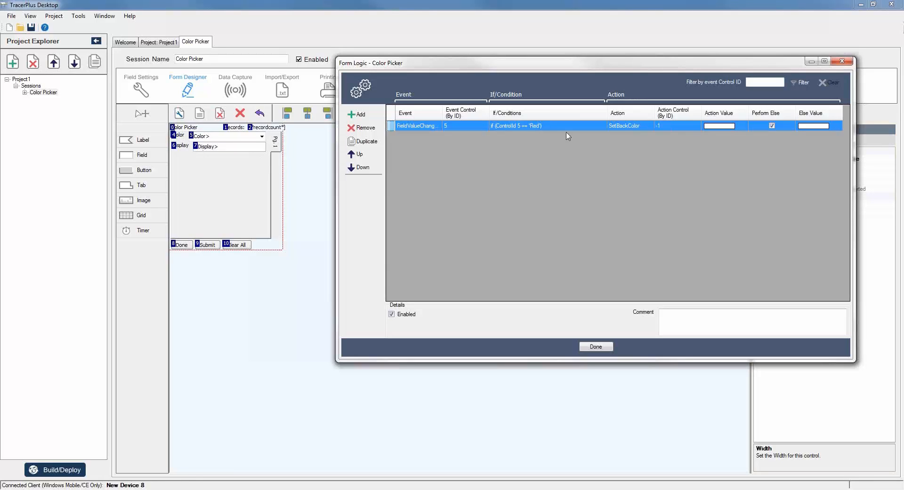
pyautogui.click(669, 125)
pyautogui.press('BackSpace')
pyautogui.press('BackSpace')
pyautogui.write('7')
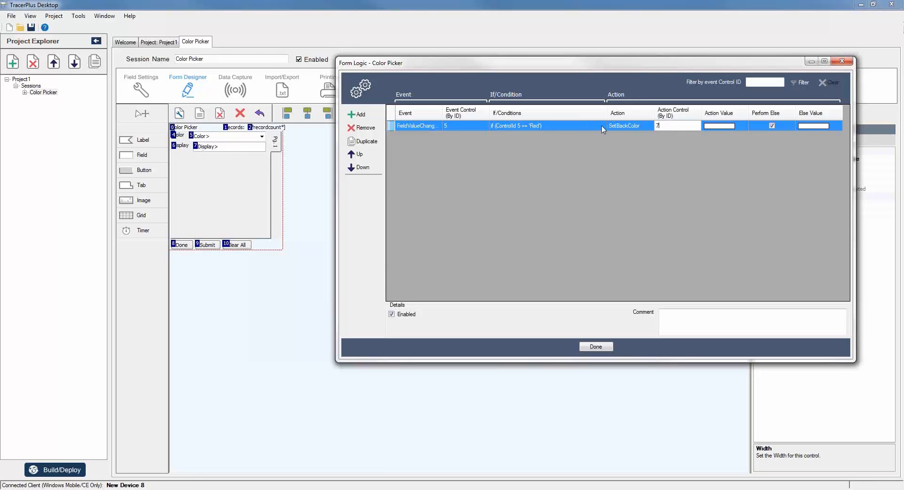
# Set the Red rule's action value to the basic red color and disable Perform Else.
pyautogui.click(720, 126)
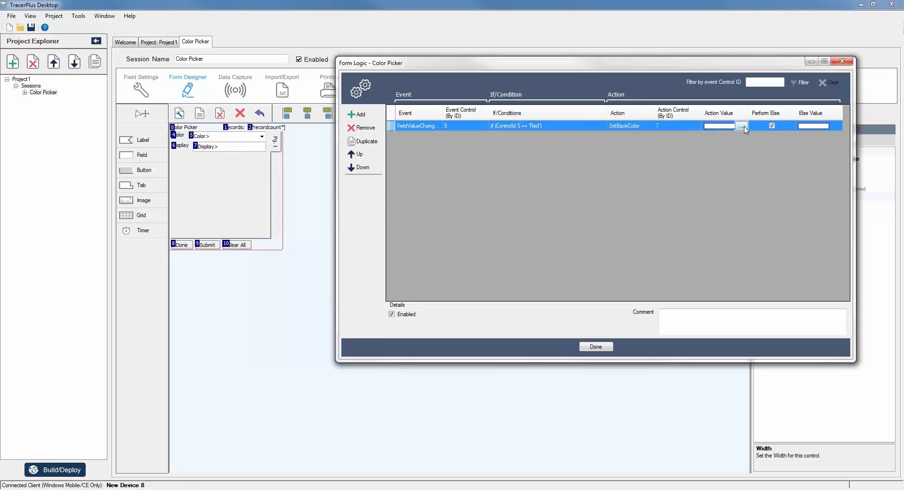
pyautogui.click(742, 126)
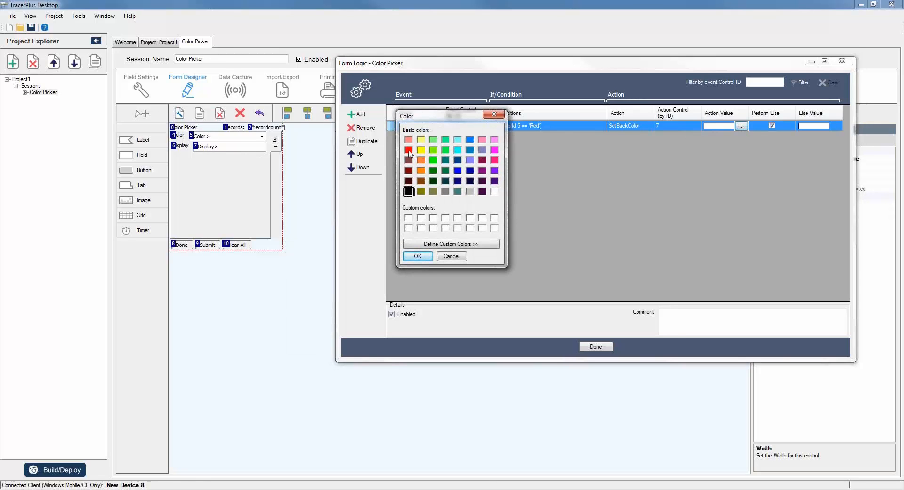
pyautogui.click(408, 150)
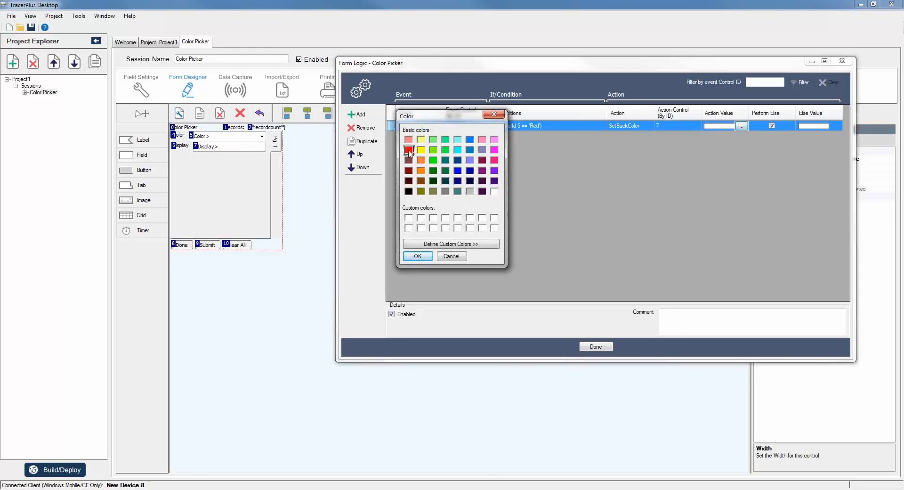
pyautogui.click(416, 256)
pyautogui.click(773, 126)
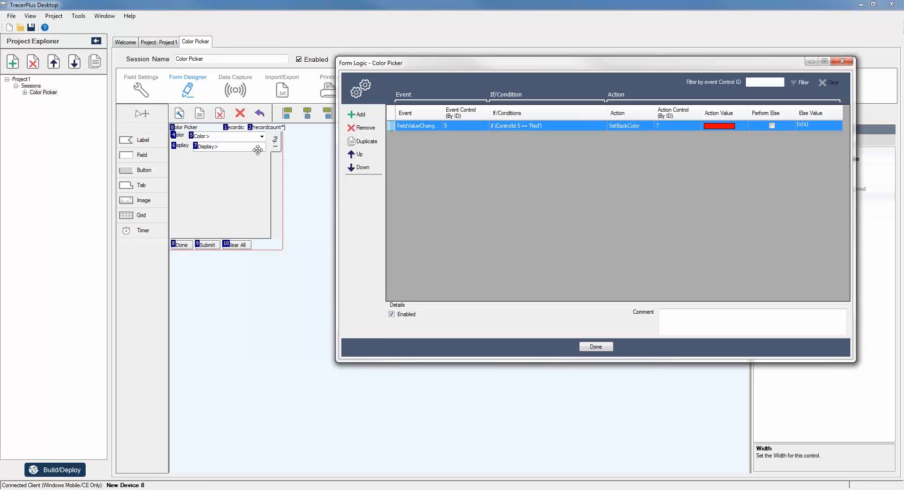
# Duplicate the Red rule and change the copy's condition value to Blue.
pyautogui.click(375, 143)
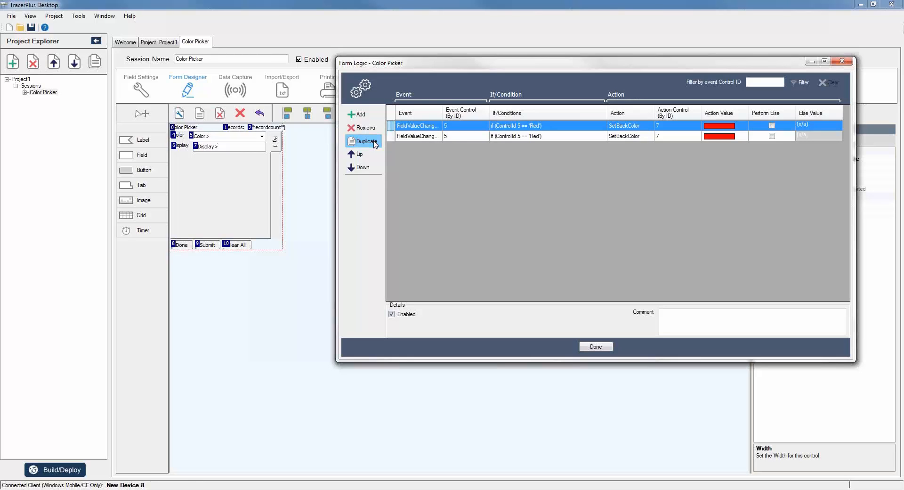
pyautogui.click(553, 137)
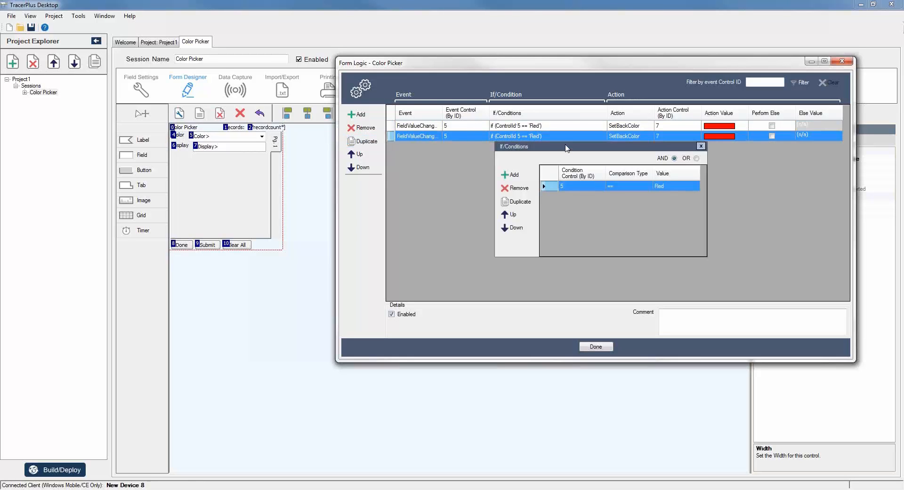
pyautogui.click(666, 187)
pyautogui.write('Blue')
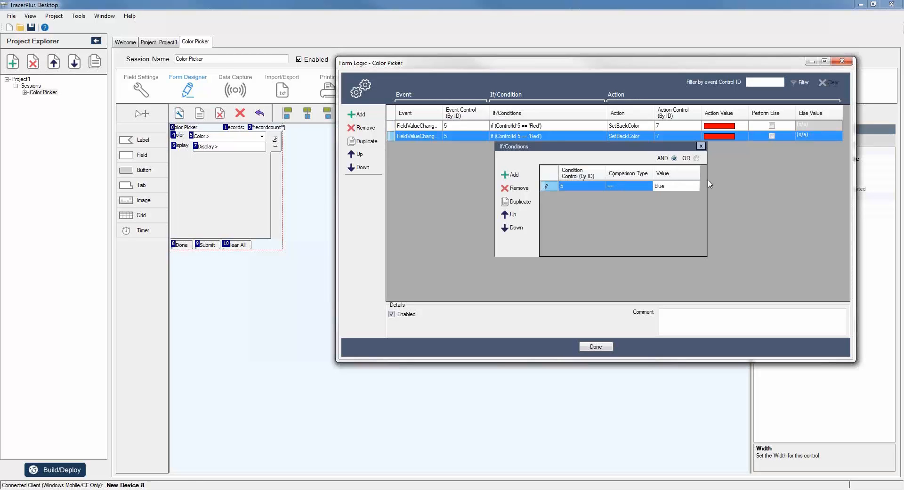
pyautogui.click(761, 185)
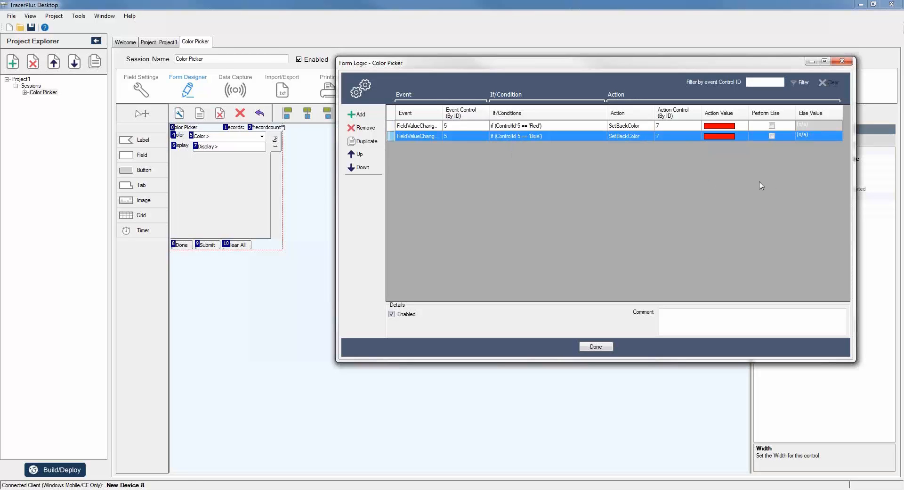
# Set the Blue rule's action value to the basic blue color.
pyautogui.click(717, 137)
pyautogui.click(741, 136)
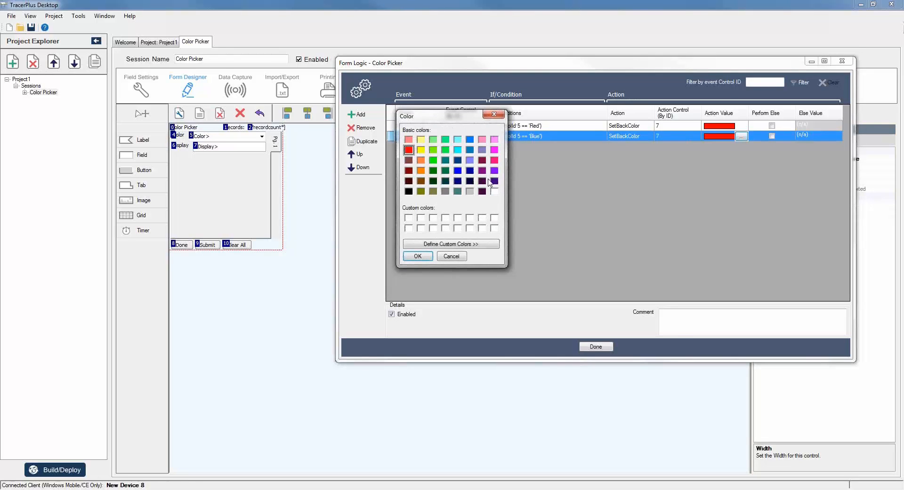
pyautogui.click(458, 170)
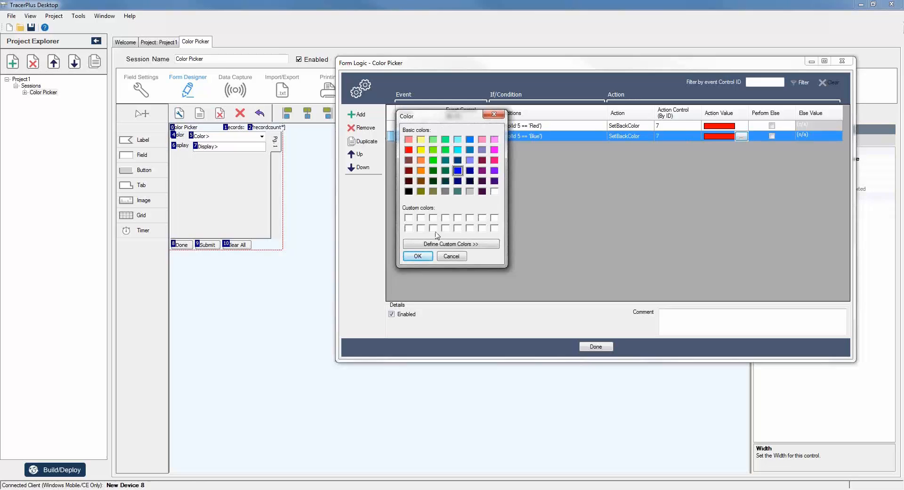
pyautogui.click(418, 255)
# Duplicate the Blue rule and change the copy's condition value to Green.
pyautogui.click(369, 142)
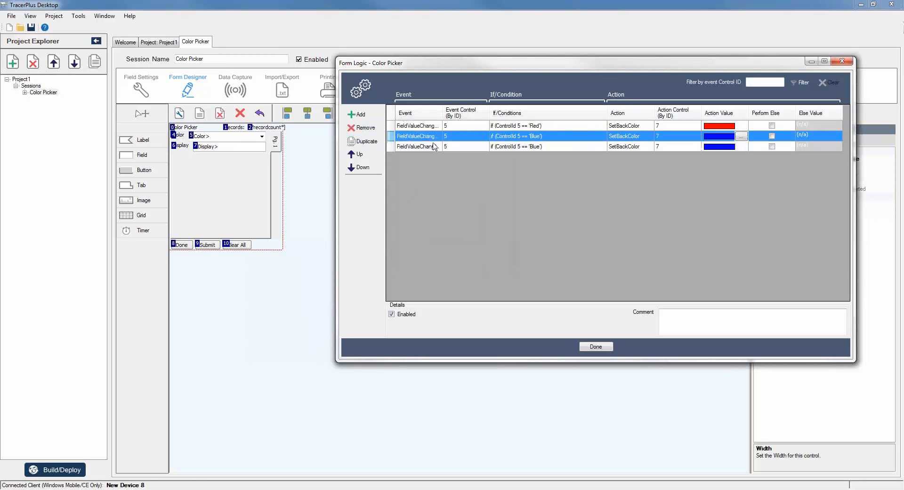
pyautogui.click(529, 146)
pyautogui.click(683, 200)
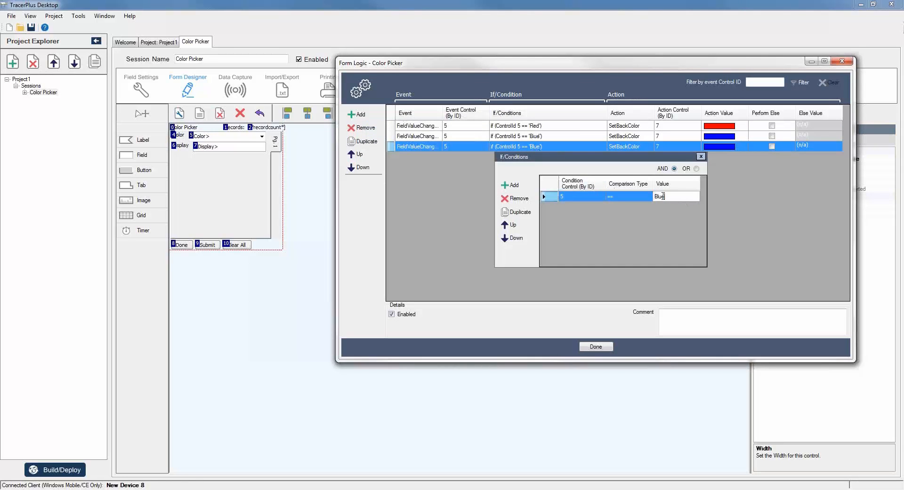
pyautogui.moveTo(683, 199); pyautogui.dragTo(648, 200)
pyautogui.write('Green')
pyautogui.click(758, 174)
# Set the Green rule's action value to a basic green color.
pyautogui.click(726, 145)
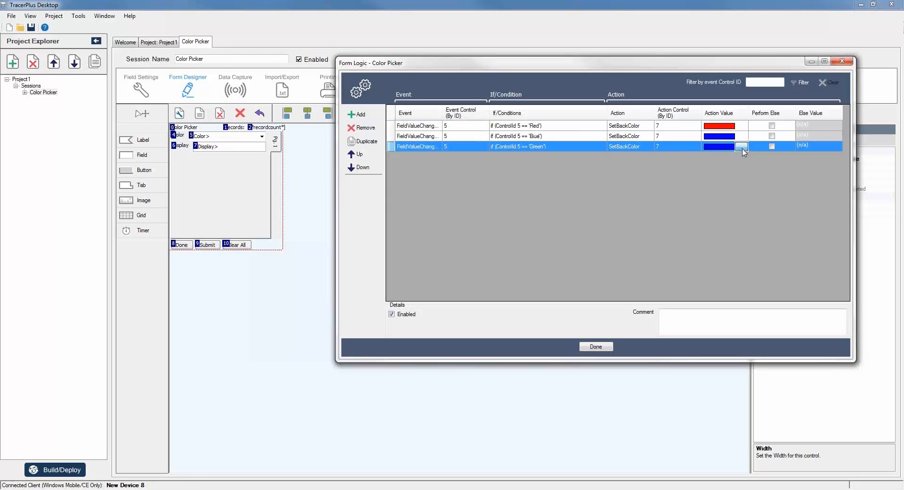
pyautogui.click(742, 146)
pyautogui.click(445, 160)
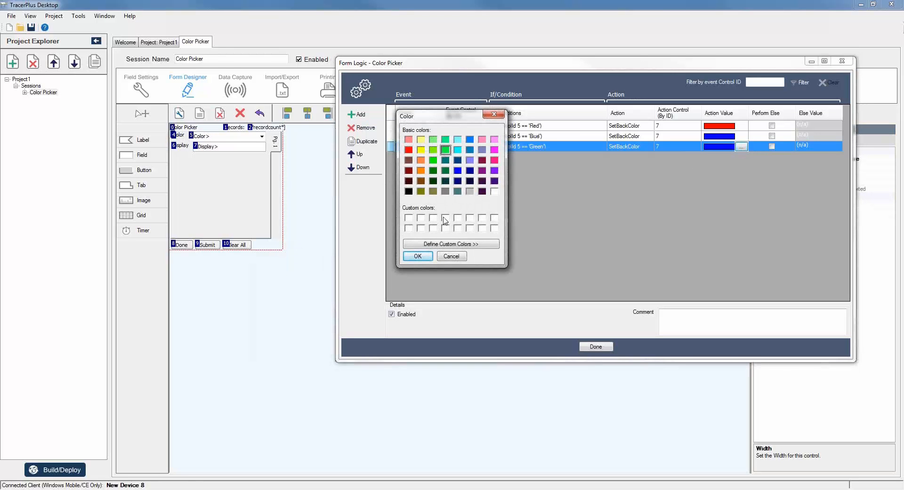
pyautogui.click(418, 255)
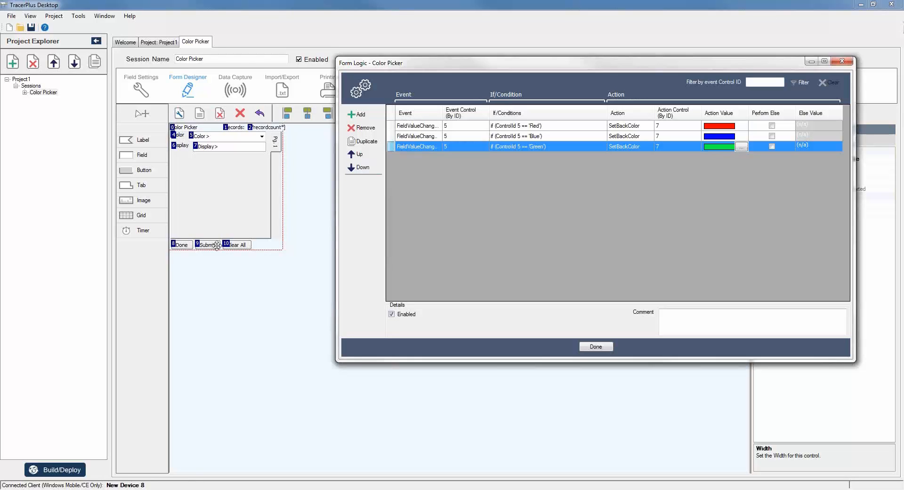
# Duplicate the Green rule and set the copy's event to FormInitialize.
pyautogui.click(363, 142)
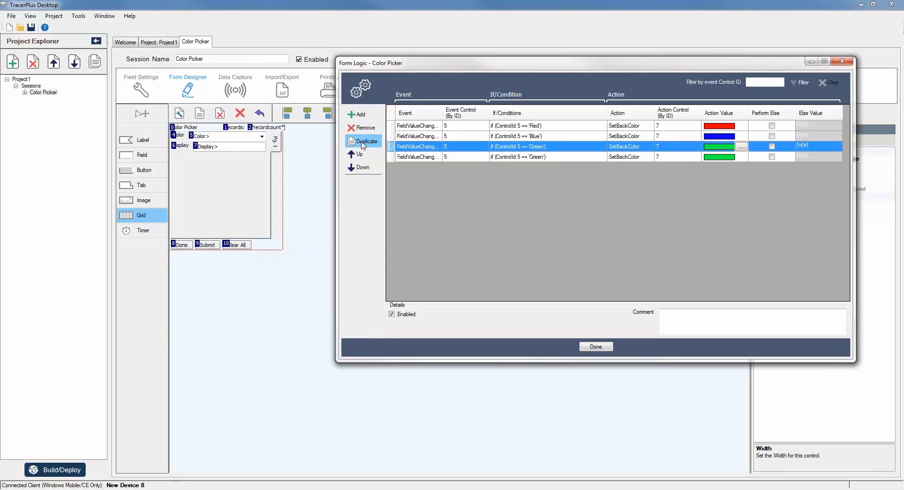
pyautogui.click(429, 158)
pyautogui.click(429, 158)
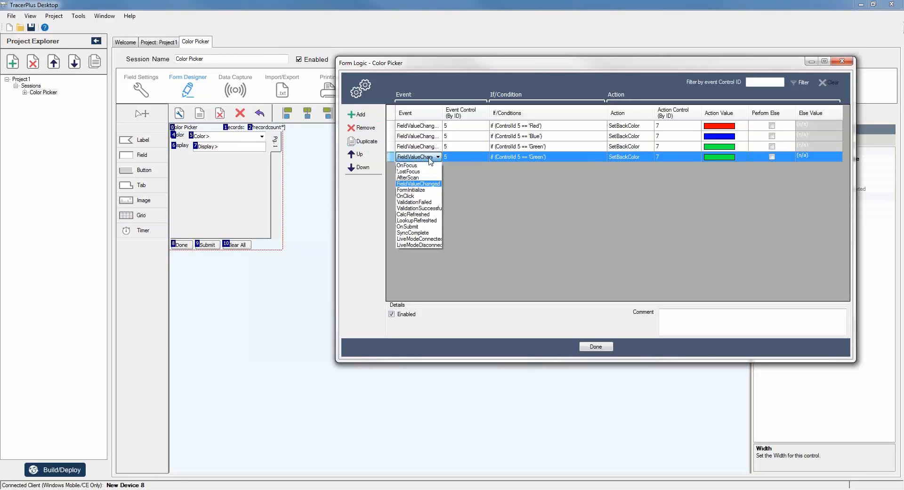
pyautogui.click(425, 190)
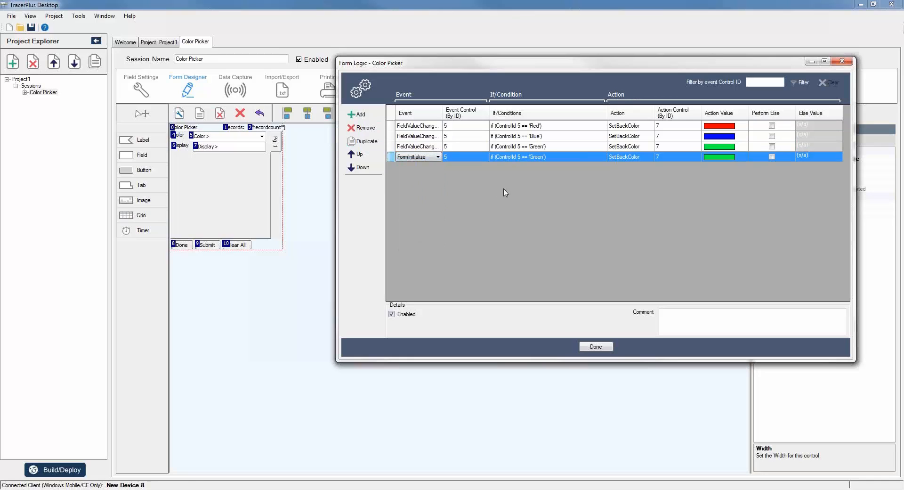
# Remove the Green condition from the FormInitialize rule.
pyautogui.click(548, 158)
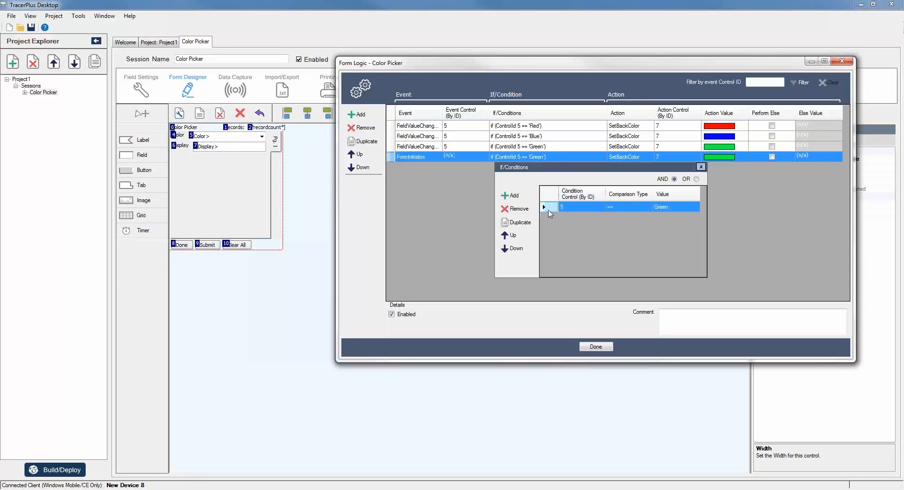
pyautogui.click(531, 210)
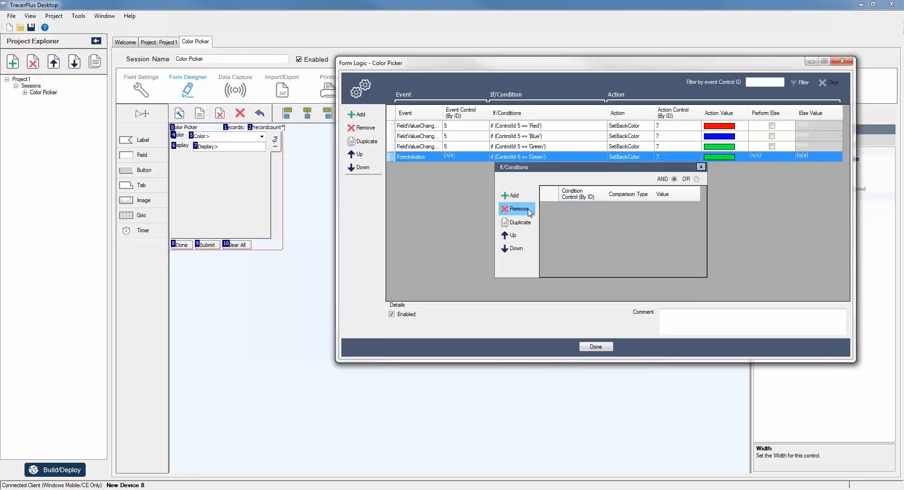
pyautogui.click(787, 197)
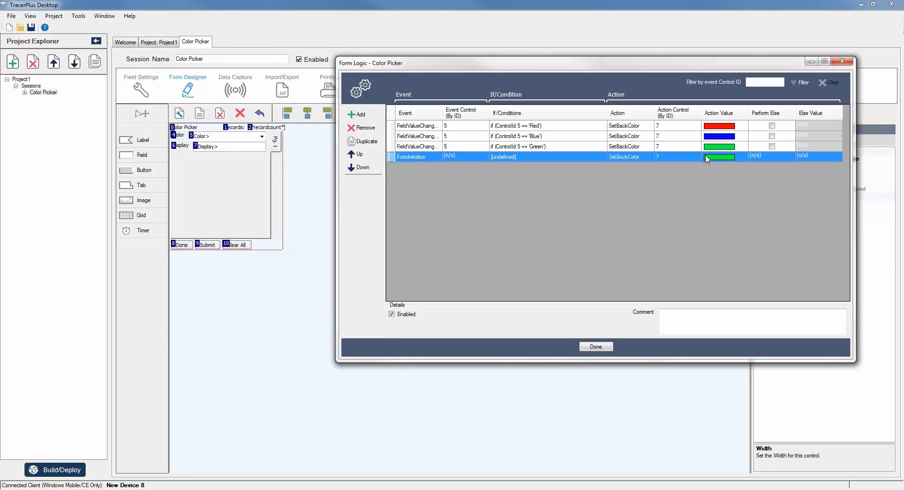
# Set the FormInitialize rule's action value to white and finish editing the form logic.
pyautogui.click(723, 157)
pyautogui.click(739, 158)
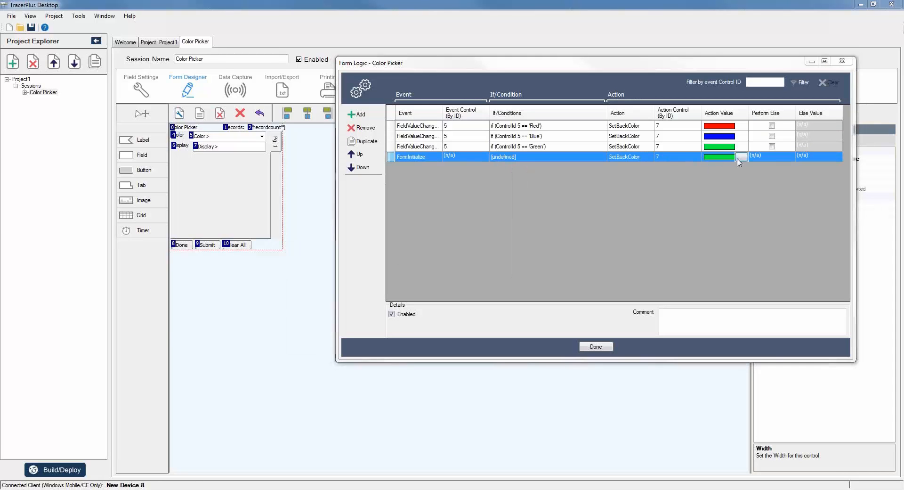
pyautogui.click(493, 190)
pyautogui.click(424, 256)
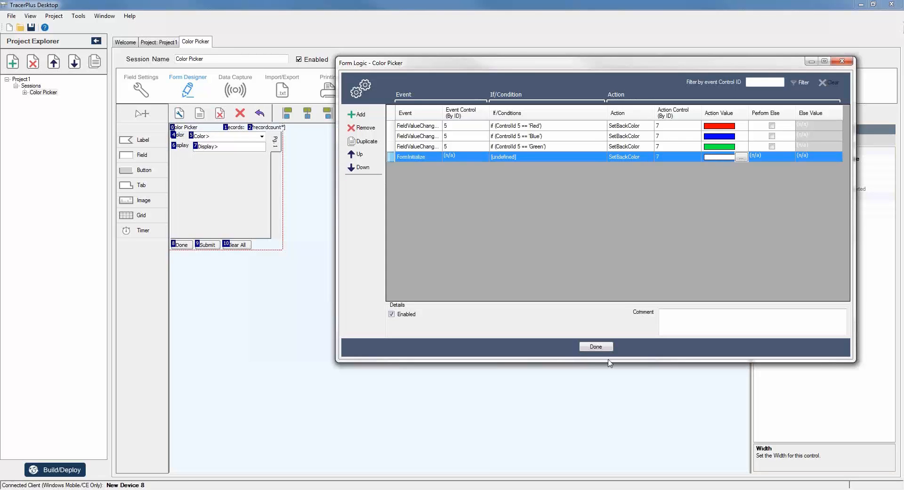
pyautogui.click(596, 348)
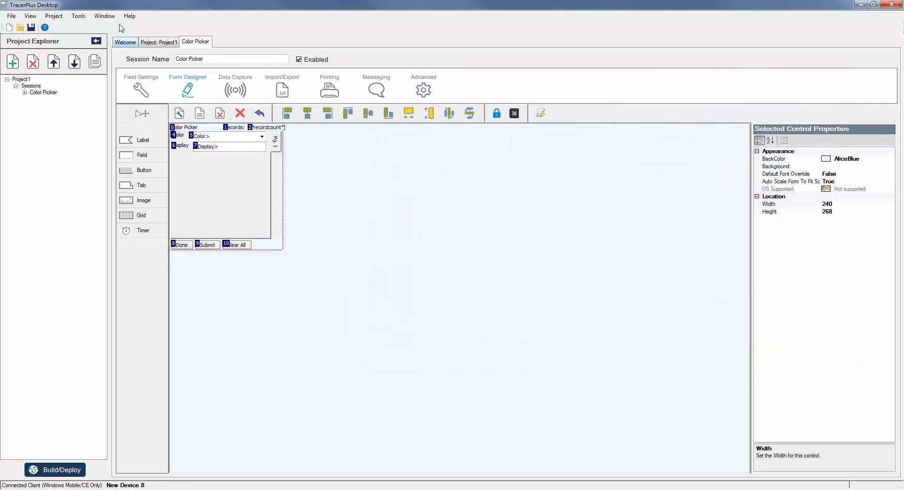
# Build and deploy the project to the connected Windows Mobile client, closing the deployment options when complete.
pyautogui.click(79, 16)
pyautogui.click(92, 25)
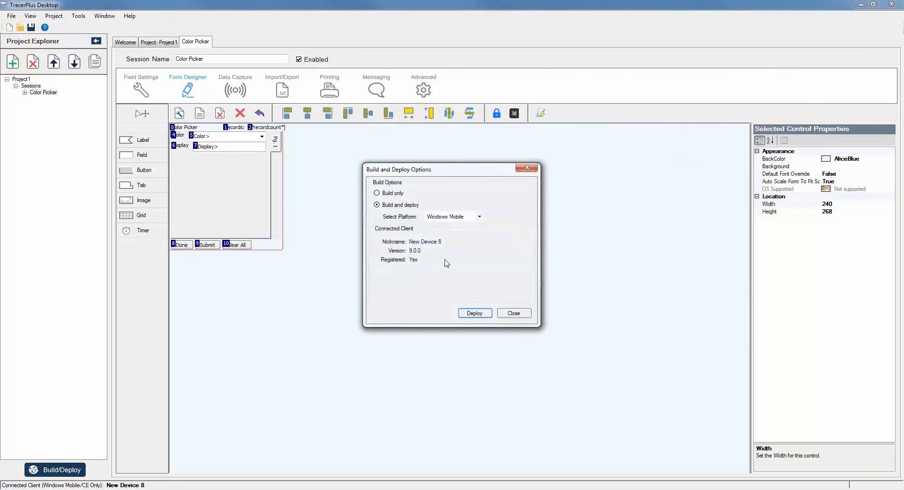
pyautogui.click(469, 314)
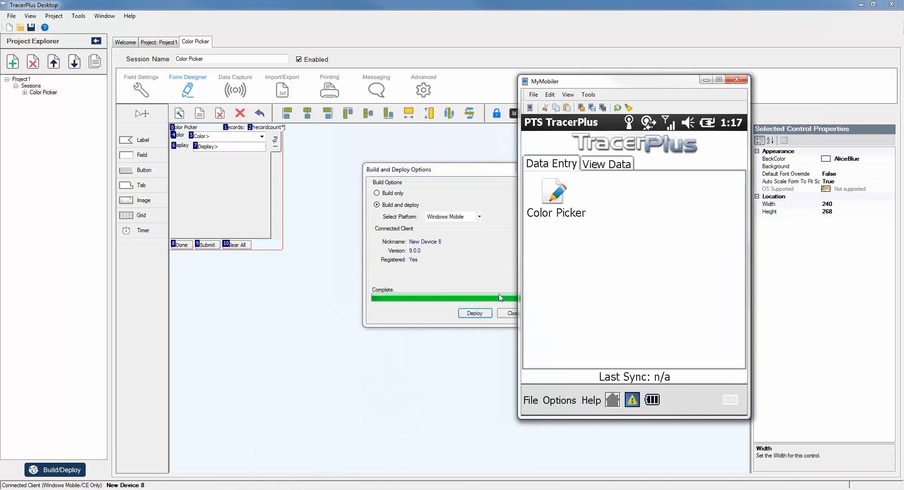
pyautogui.click(504, 313)
# Open the Color Picker session in the MyMobiler device window, place it clear of the form layout, and select Red as the color.
pyautogui.moveTo(604, 85); pyautogui.dragTo(280, 89)
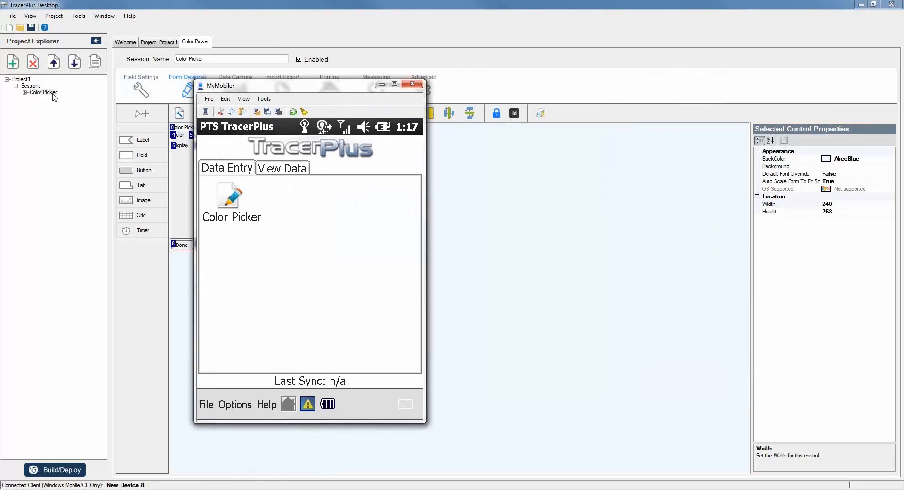
pyautogui.click(228, 203)
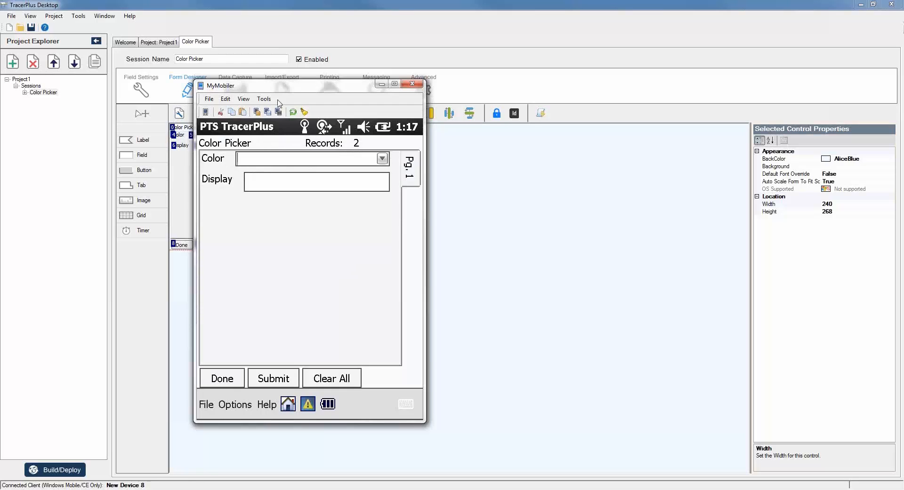
pyautogui.moveTo(283, 89); pyautogui.dragTo(405, 84)
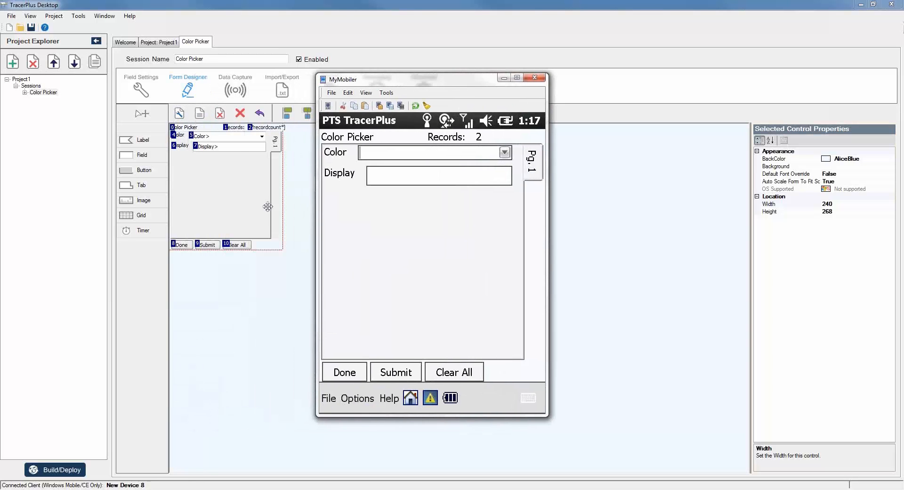
pyautogui.click(504, 153)
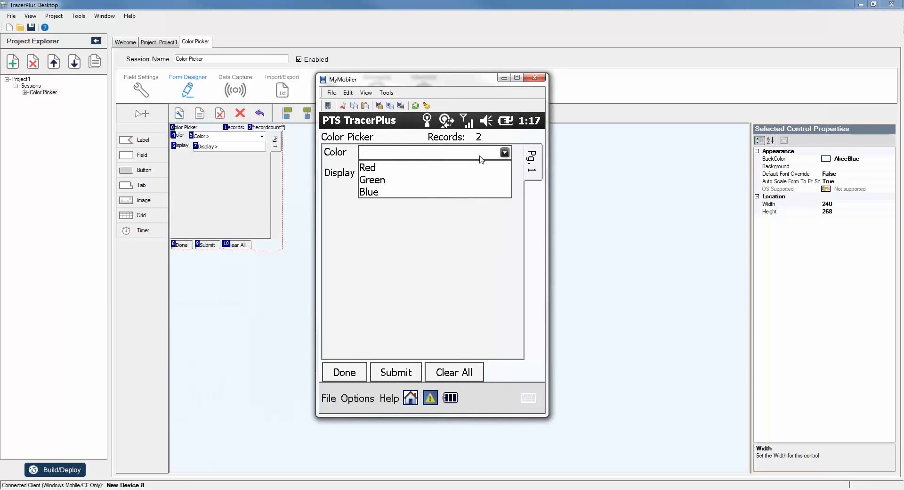
pyautogui.click(388, 168)
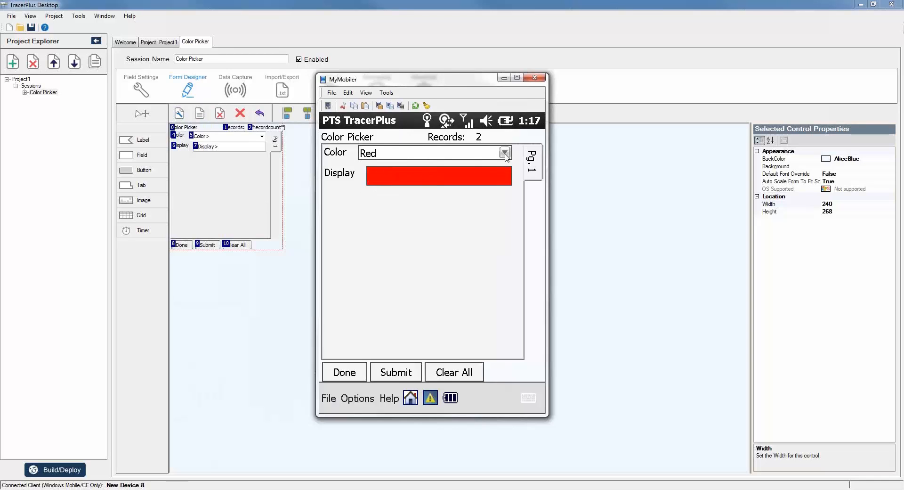
# Test the Color field on the device by selecting Green and subsequently Blue.
pyautogui.click(505, 154)
pyautogui.click(421, 183)
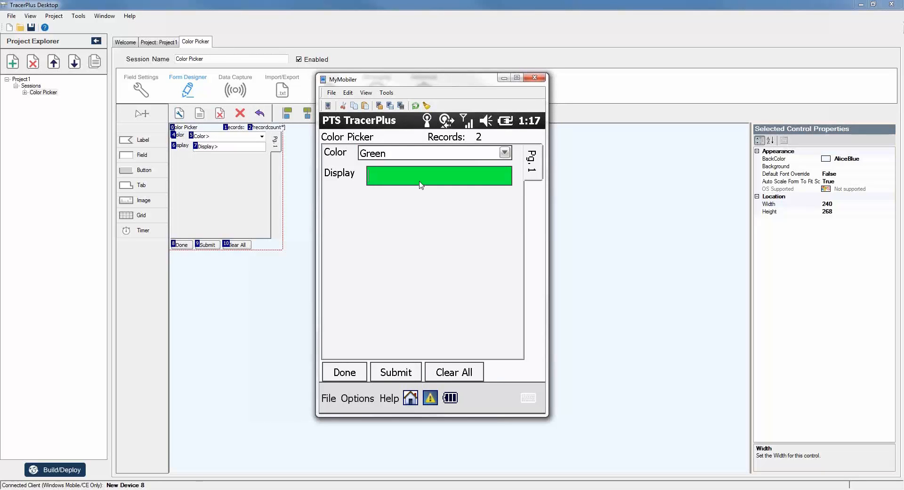
pyautogui.click(504, 155)
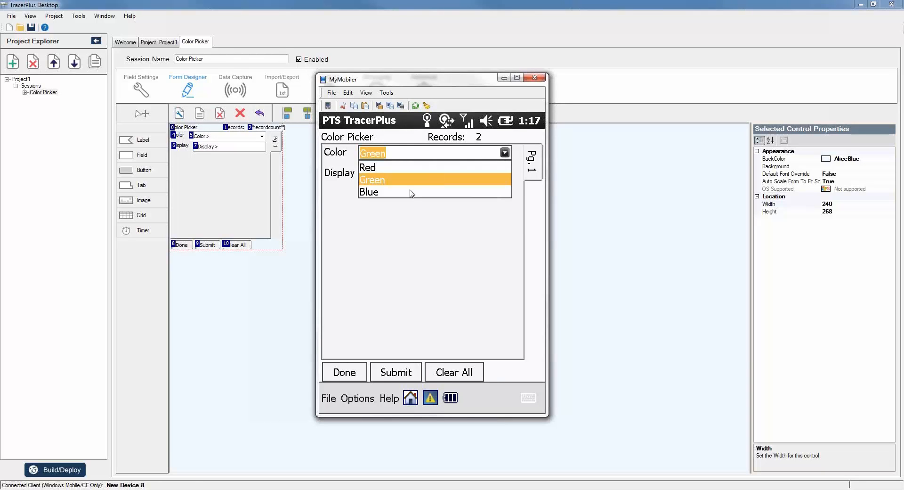
pyautogui.click(411, 193)
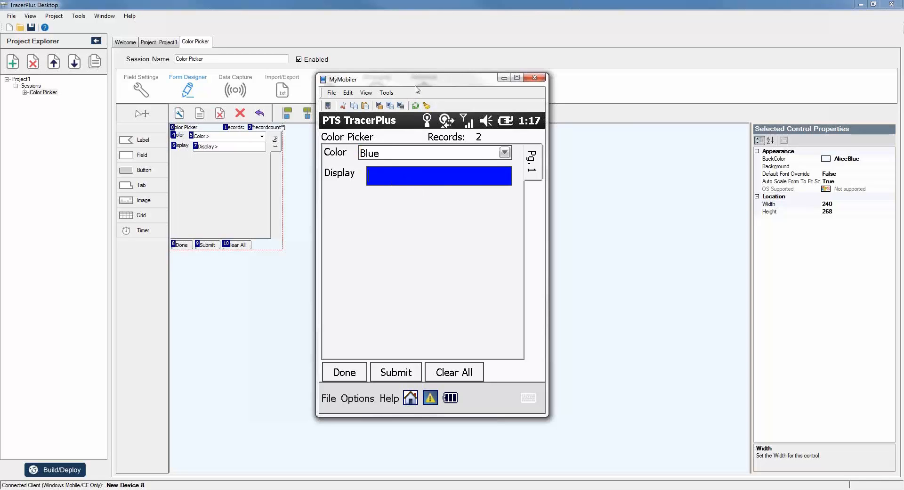
# Move the device window aside, submit the Blue record in the Color Picker session, and minimize the device window.
pyautogui.moveTo(492, 85); pyautogui.dragTo(712, 89)
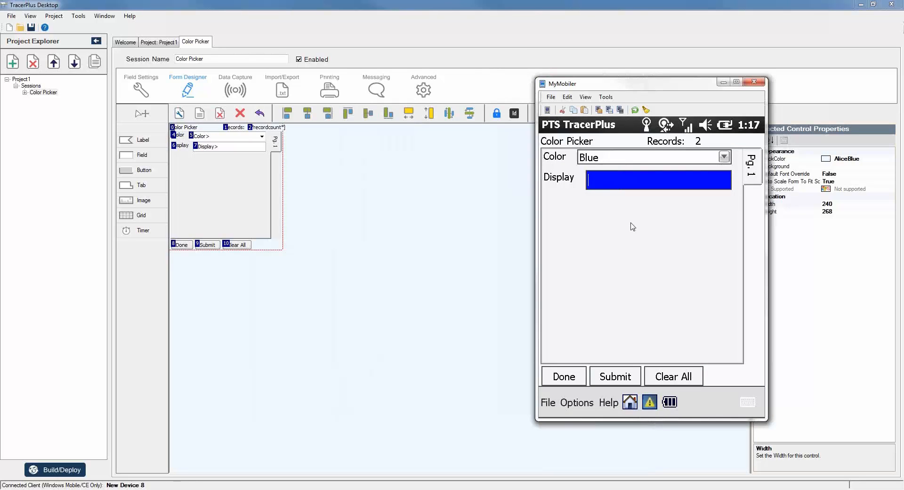
pyautogui.click(607, 380)
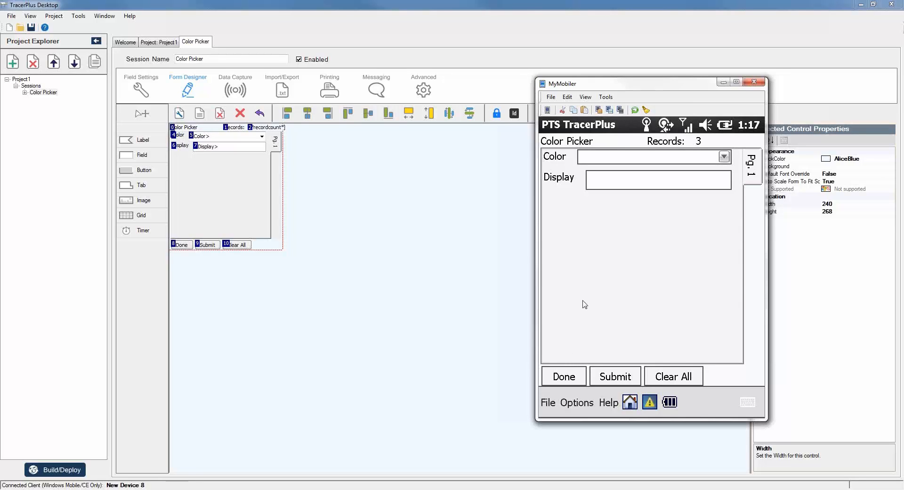
pyautogui.moveTo(608, 86); pyautogui.dragTo(634, 93)
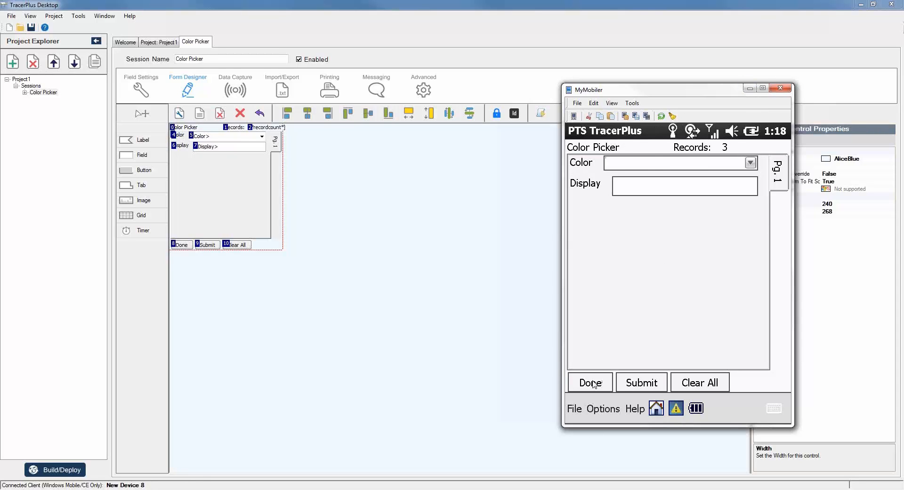
pyautogui.click(749, 88)
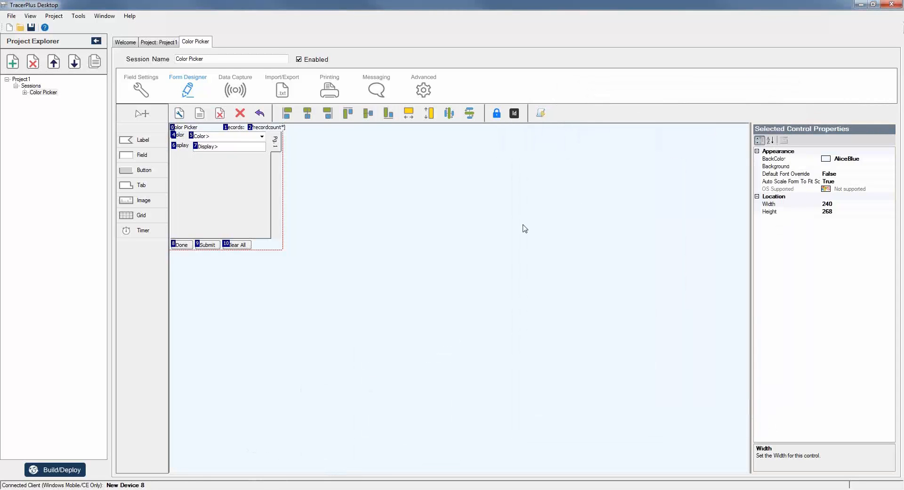
# Add a rule to the Color Picker form logic and look through its available event types.
pyautogui.click(542, 114)
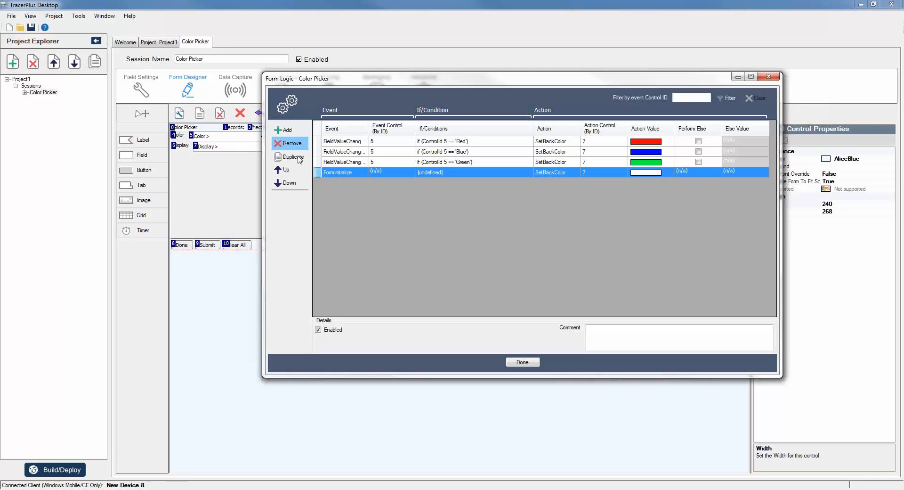
pyautogui.click(303, 135)
pyautogui.click(349, 184)
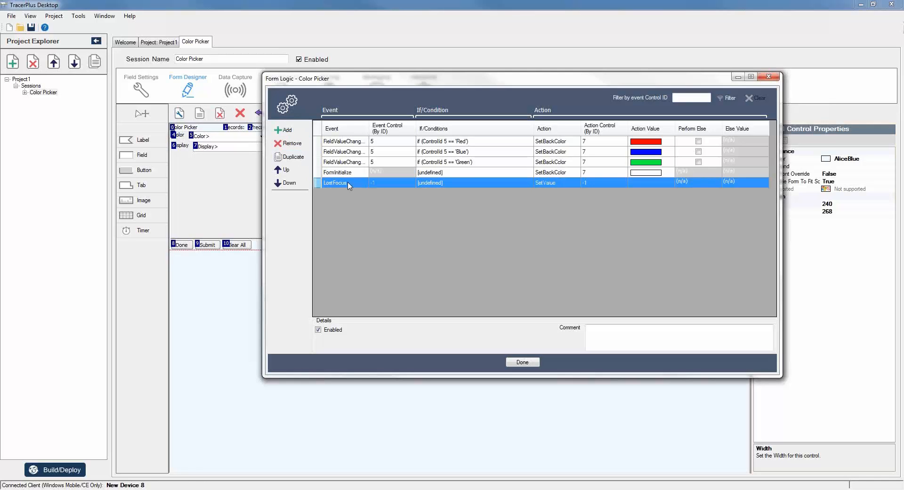
pyautogui.click(358, 185)
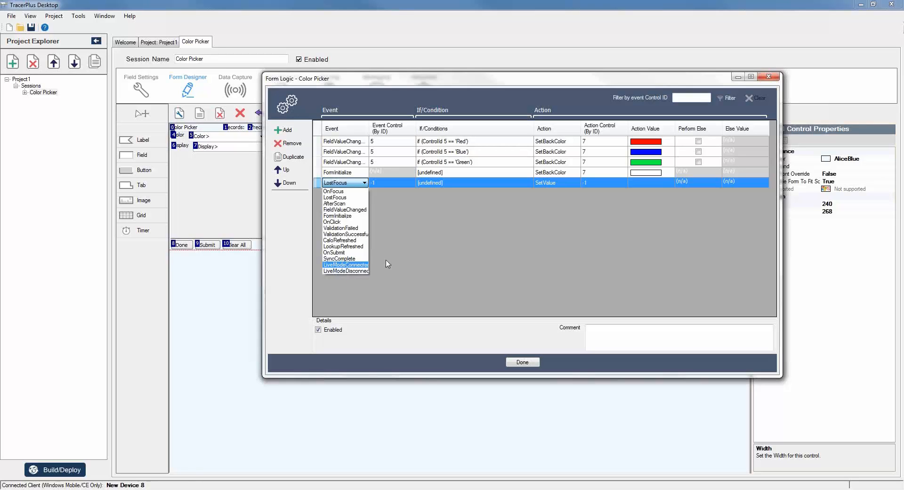
pyautogui.click(483, 267)
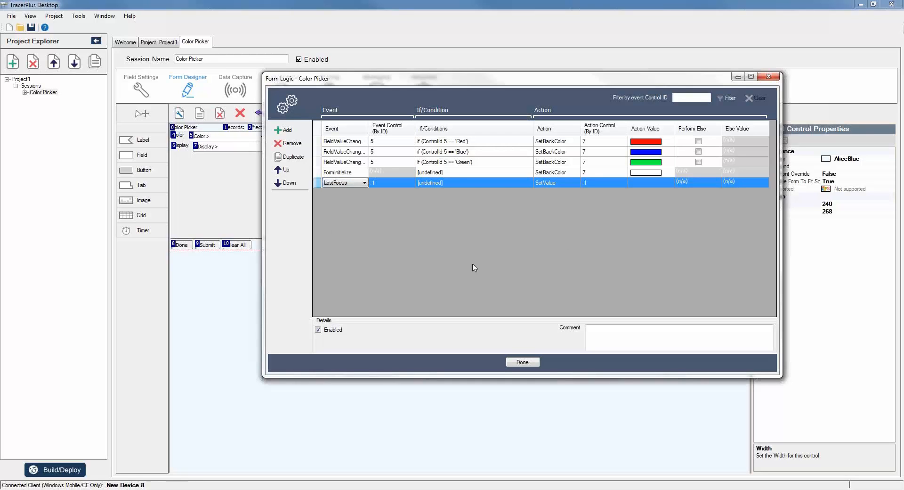
# Examine the actions available for the Red rule and close the Color Picker form logic.
pyautogui.click(563, 142)
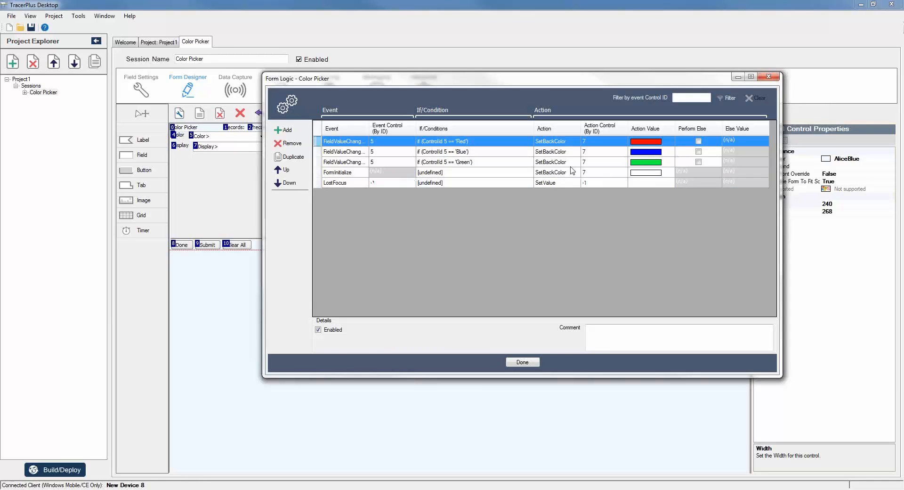
pyautogui.click(574, 142)
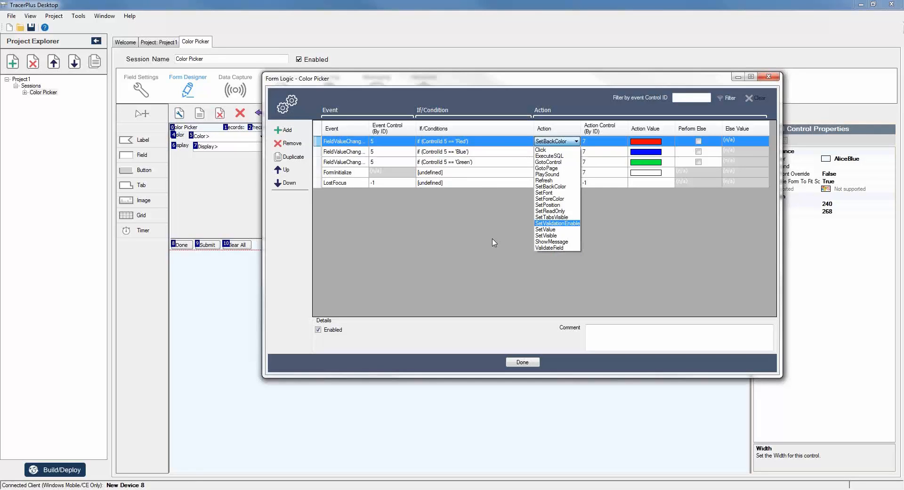
pyautogui.click(490, 250)
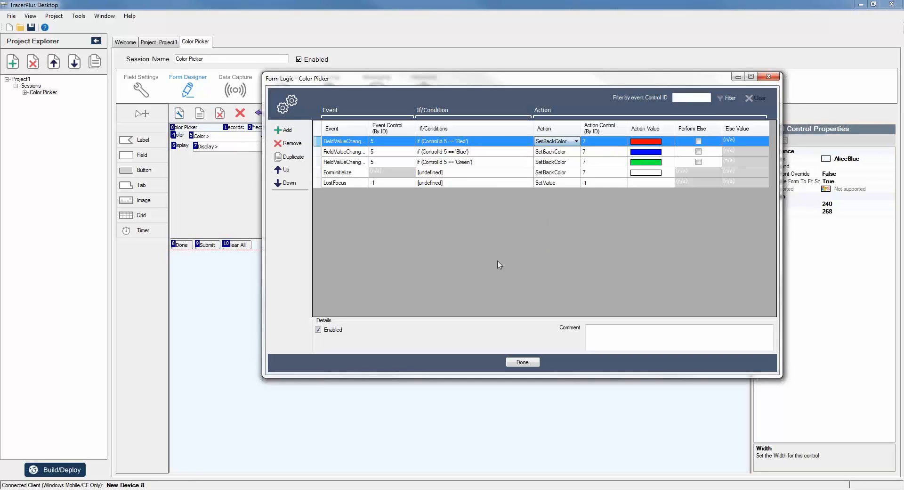
pyautogui.click(520, 363)
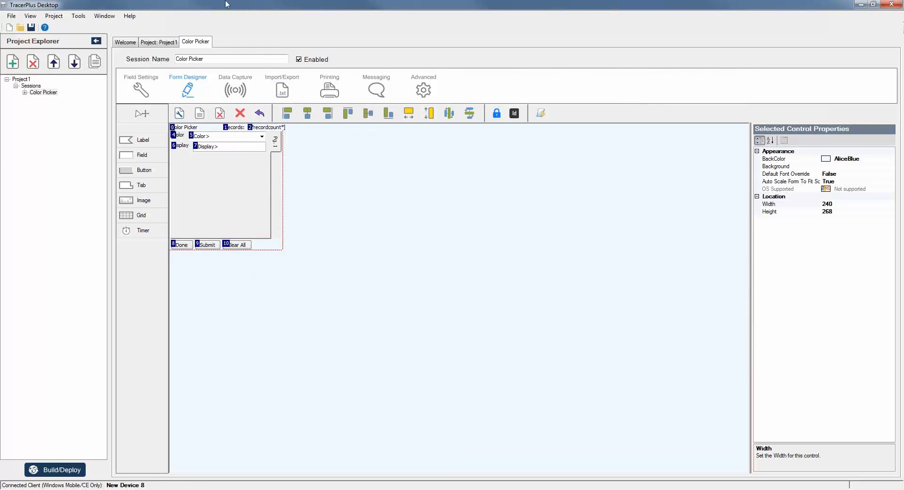
# Open the recent TP9Webinar project, saving the changes to the current project.
pyautogui.click(131, 44)
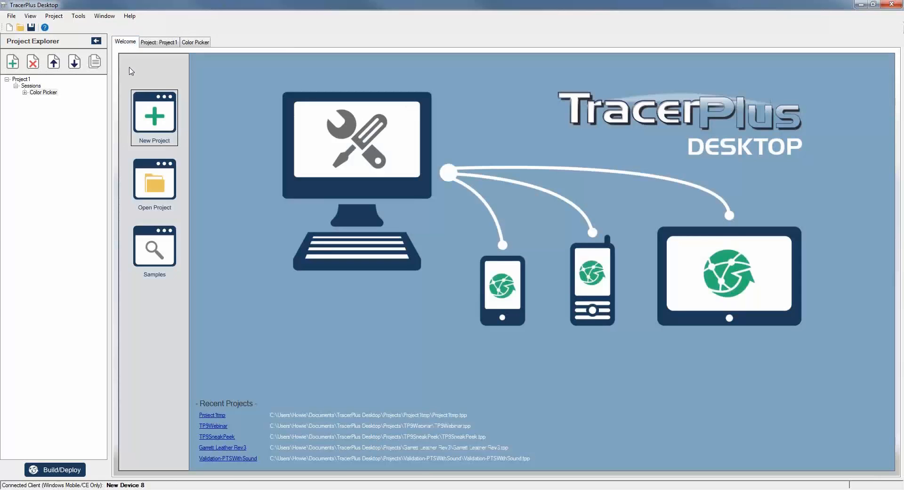
pyautogui.click(219, 426)
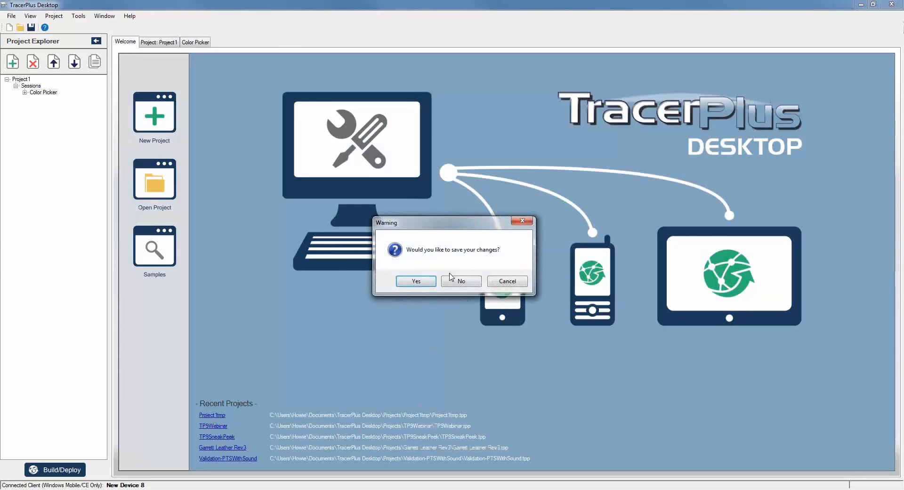
pyautogui.click(426, 283)
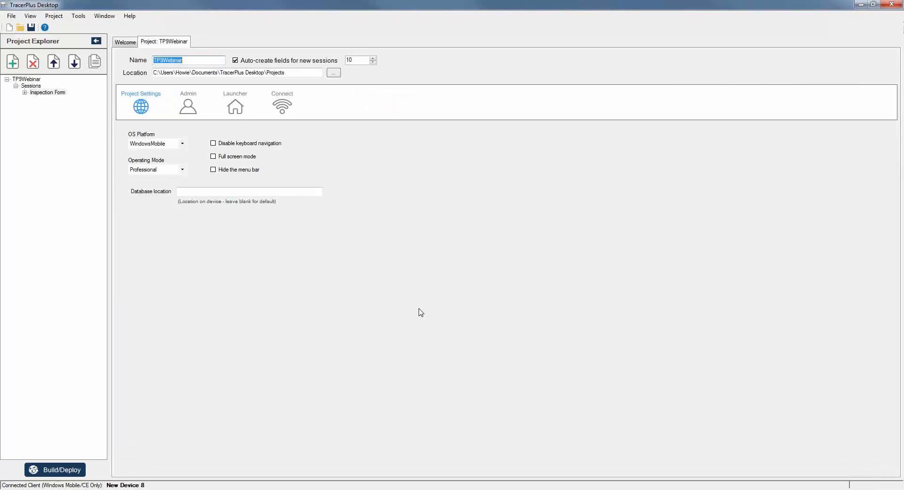
# Open the form logic of the Inspection Form session from the Form Designer and enlarge its window.
pyautogui.doubleClick(48, 92)
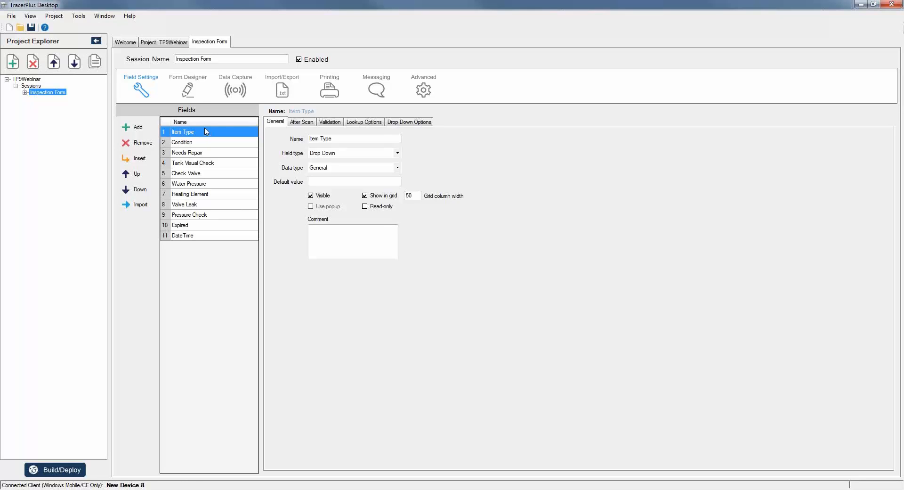
pyautogui.click(188, 89)
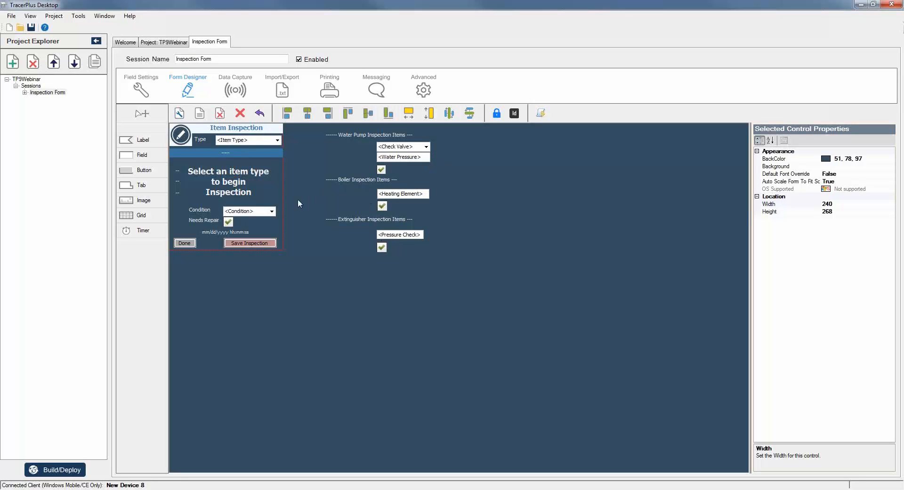
pyautogui.click(540, 114)
pyautogui.moveTo(486, 105); pyautogui.dragTo(485, 60)
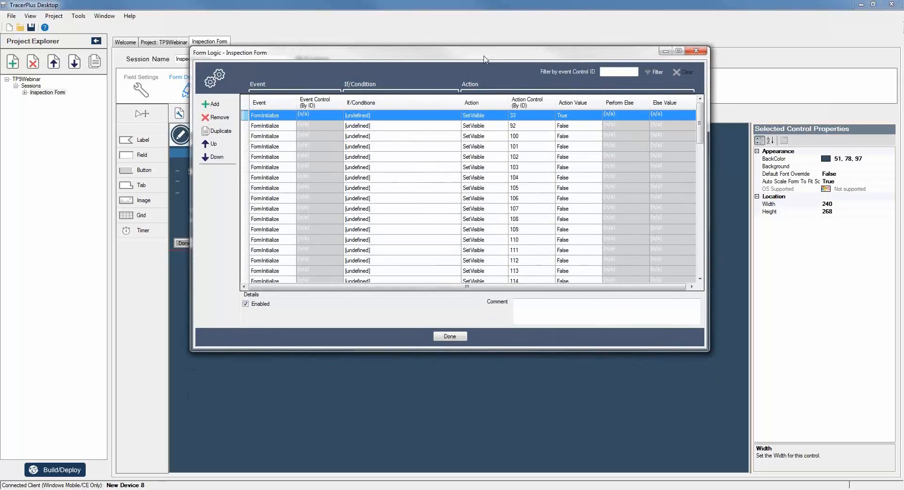
pyautogui.moveTo(707, 349); pyautogui.dragTo(865, 440)
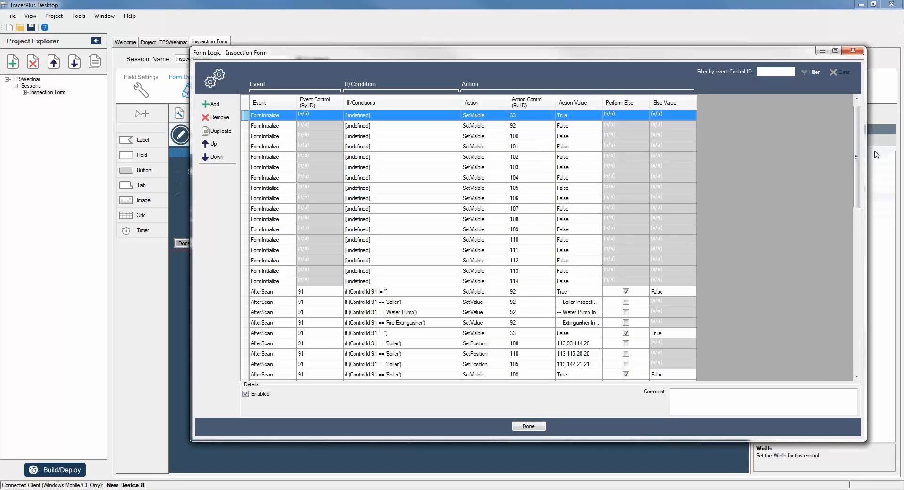
# Examine the Inspection Form rules for the Boiler, Water Pump and Fire Extinguisher item types.
pyautogui.moveTo(859, 164); pyautogui.dragTo(860, 212)
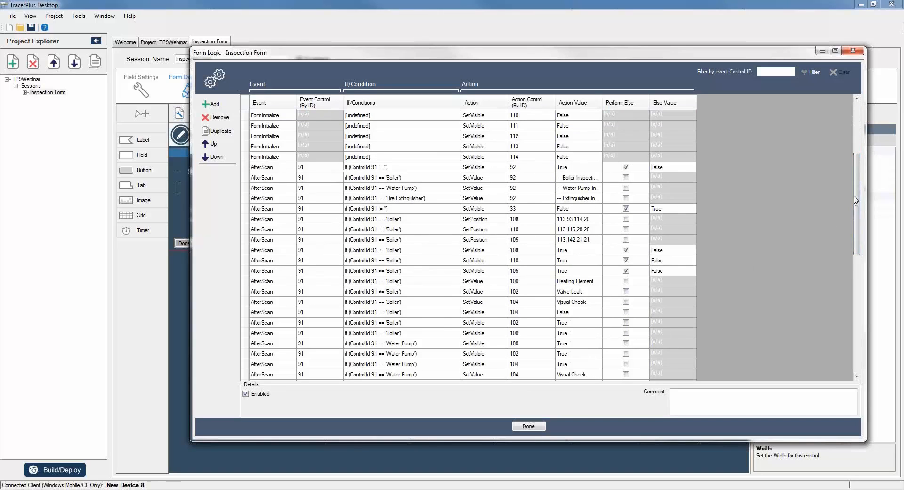
pyautogui.moveTo(857, 202); pyautogui.dragTo(850, 285)
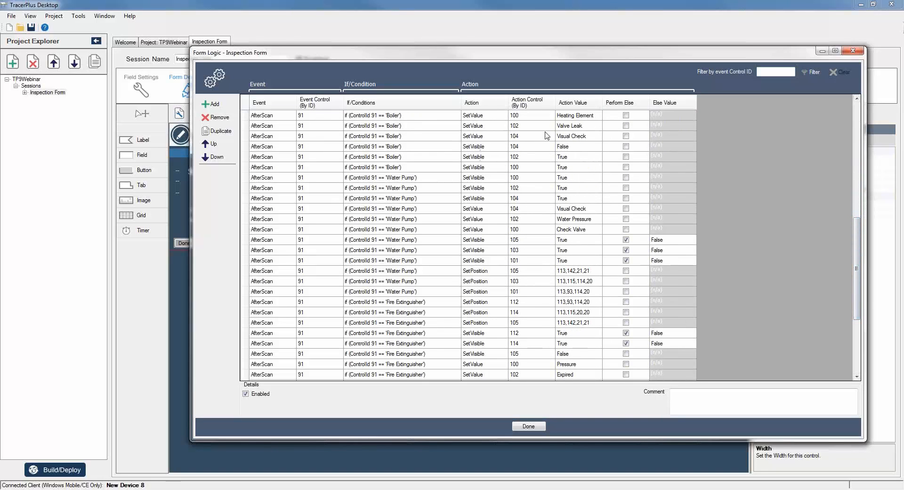
pyautogui.moveTo(858, 228); pyautogui.dragTo(853, 199)
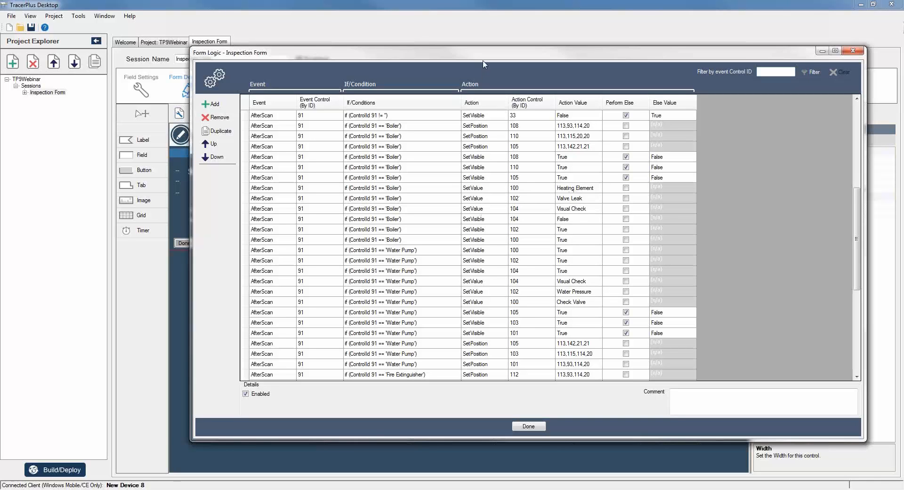
# Show the control IDs on the Inspection Form layout and move the form logic window clear of it.
pyautogui.moveTo(485, 64); pyautogui.dragTo(804, 60)
pyautogui.moveTo(625, 54); pyautogui.dragTo(502, 52)
pyautogui.click(516, 118)
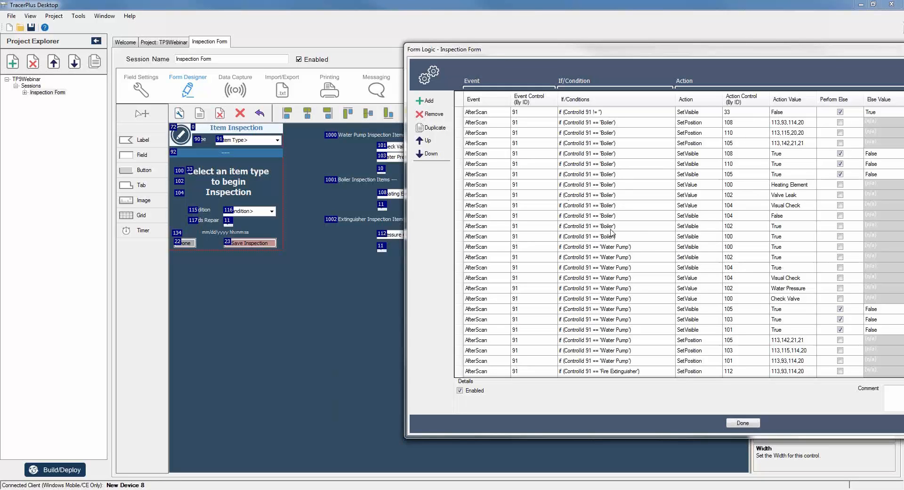
pyautogui.moveTo(640, 54); pyautogui.dragTo(903, 54)
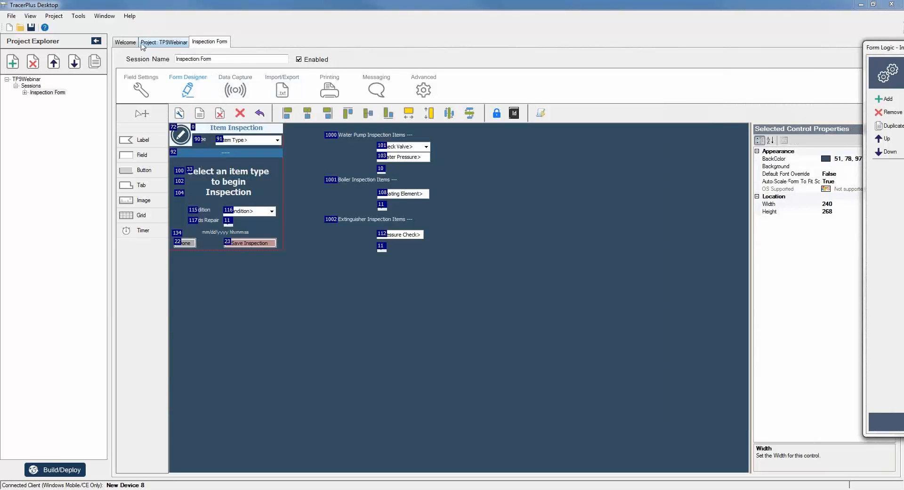
# Build and deploy the TP9Webinar project to the connected Windows Mobile client.
pyautogui.click(79, 16)
pyautogui.click(87, 25)
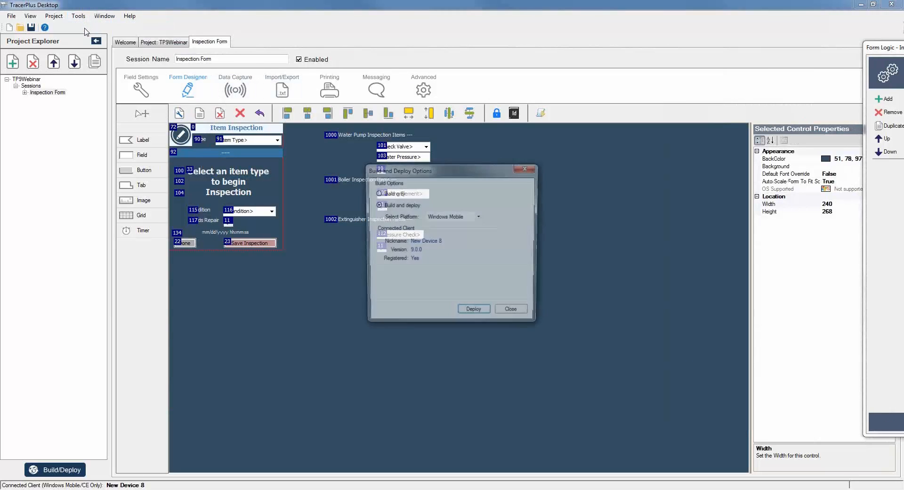
pyautogui.click(474, 313)
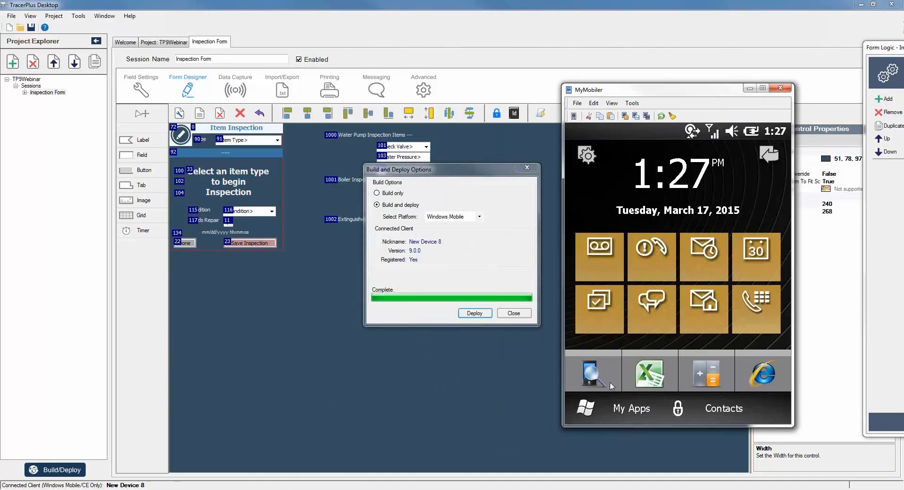
# Launch TracerPlus on the mobile device, open the Inspection Form session, and move the device window beside the form layout with the build dialog closed.
pyautogui.click(611, 385)
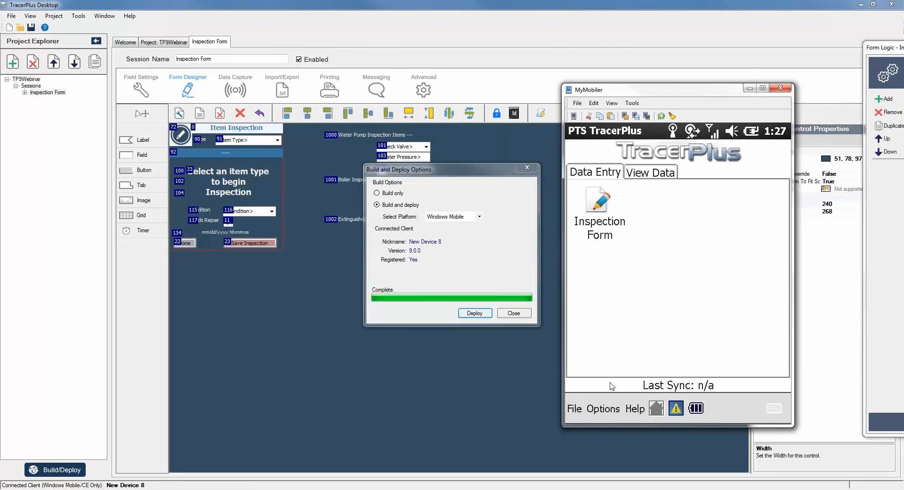
pyautogui.click(589, 206)
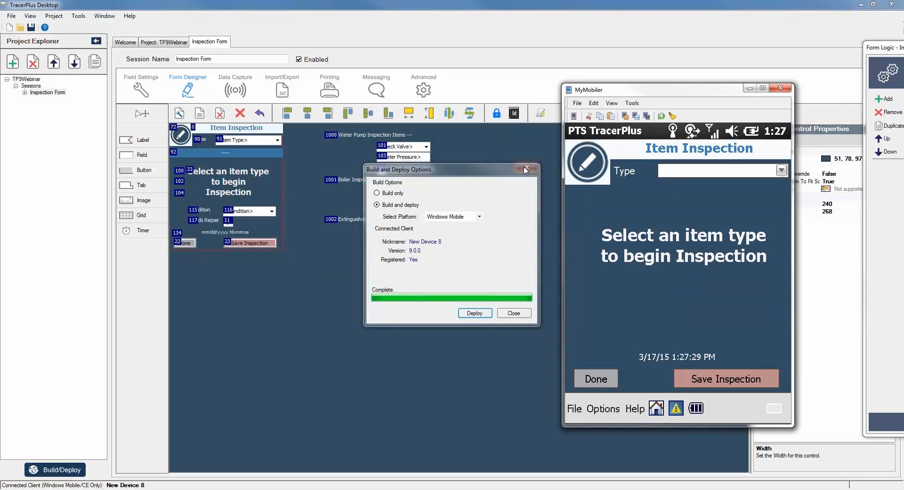
pyautogui.click(517, 314)
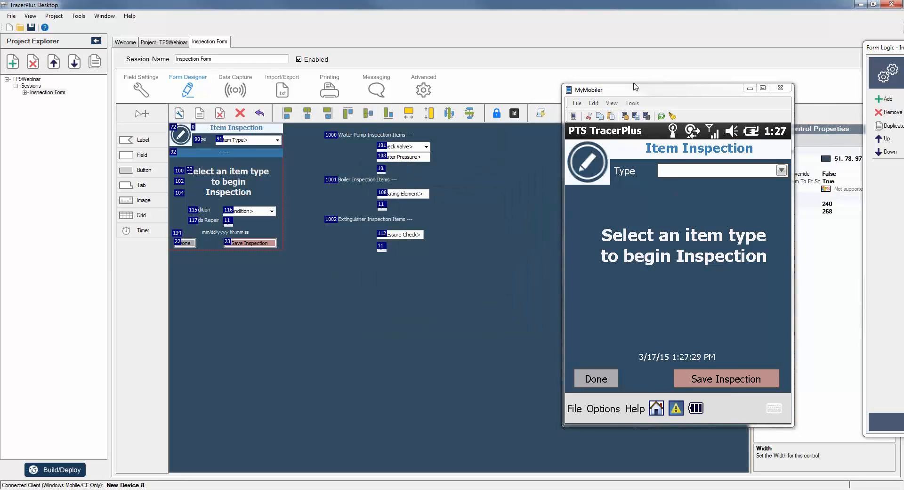
pyautogui.moveTo(628, 89); pyautogui.dragTo(287, 96)
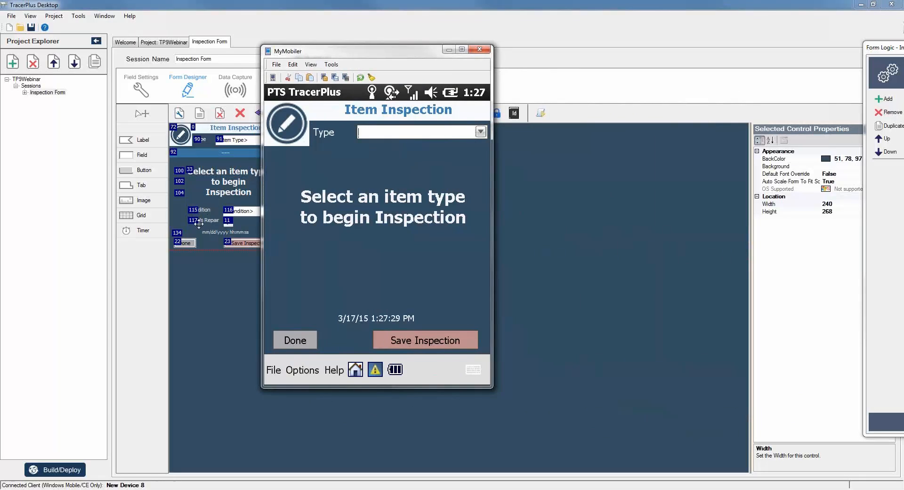
pyautogui.moveTo(355, 52); pyautogui.dragTo(450, 53)
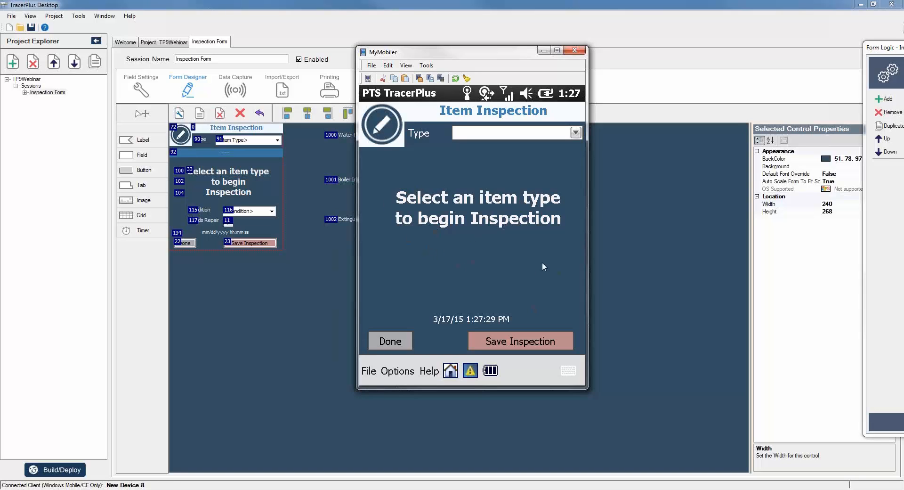
# Test the item type logic by choosing Boiler and switching the Type to Water Pump.
pyautogui.click(576, 133)
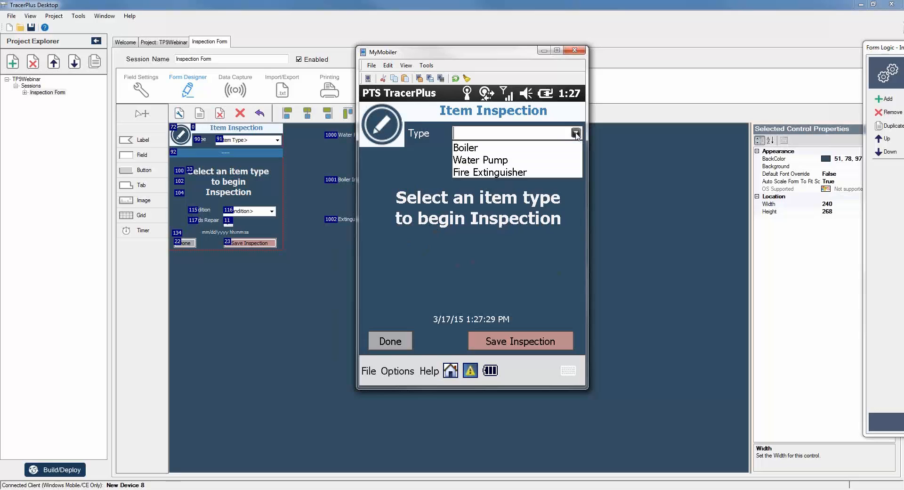
pyautogui.click(471, 148)
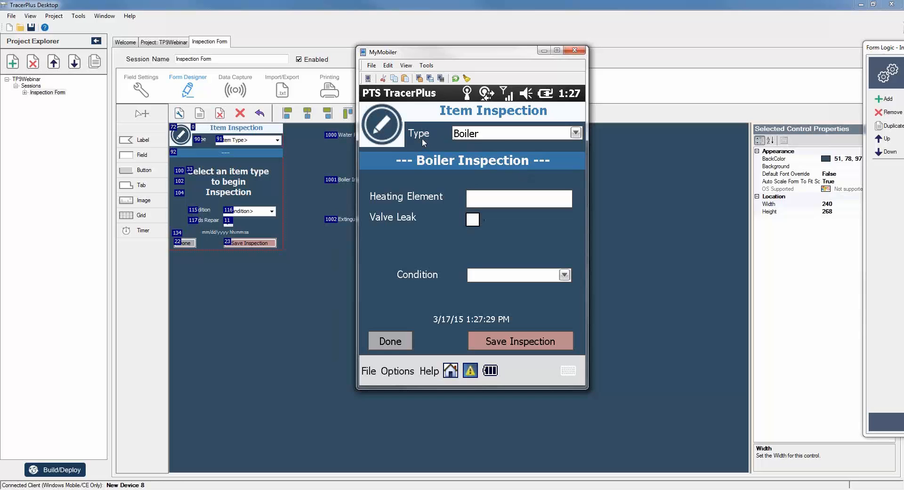
pyautogui.click(536, 136)
pyautogui.click(575, 133)
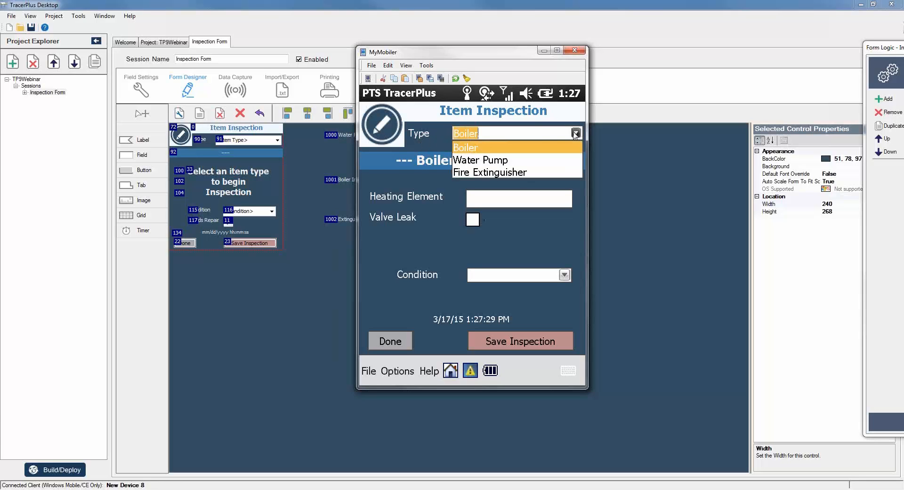
pyautogui.click(489, 163)
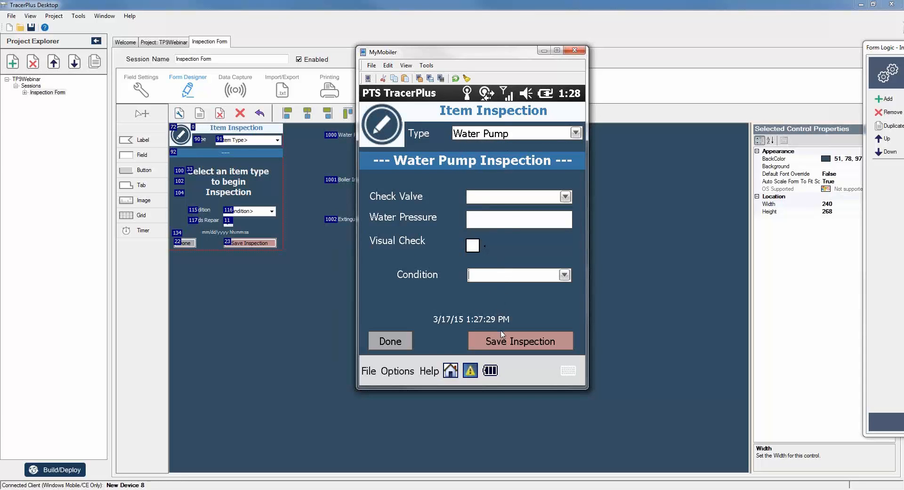
# Try to save the Water Pump inspection without a condition, and save it with Condition set to New.
pyautogui.click(502, 342)
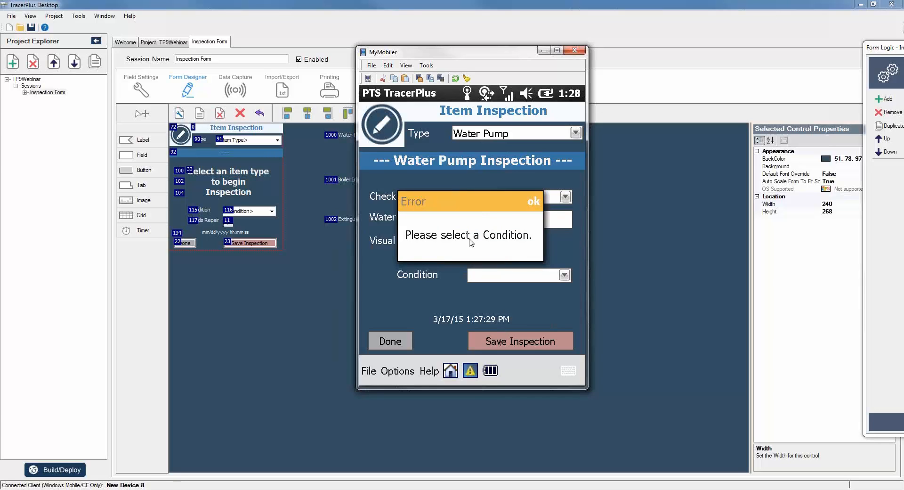
pyautogui.click(506, 225)
pyautogui.click(564, 275)
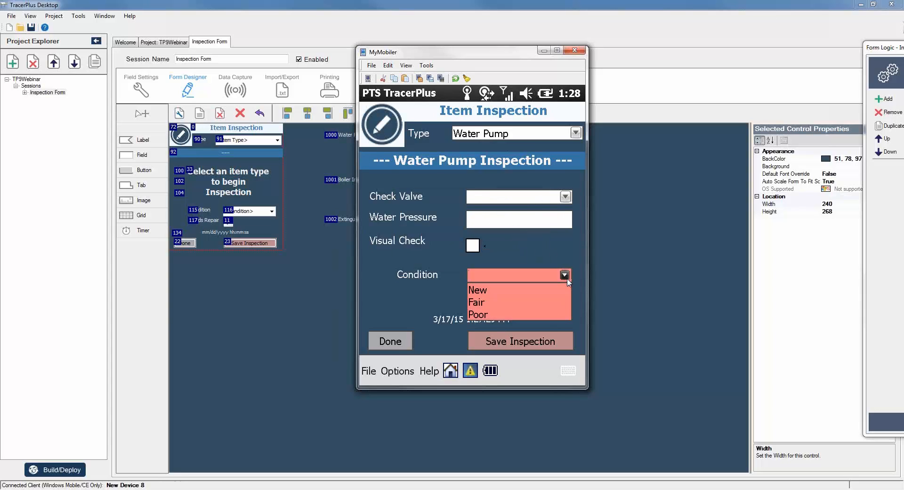
pyautogui.click(369, 255)
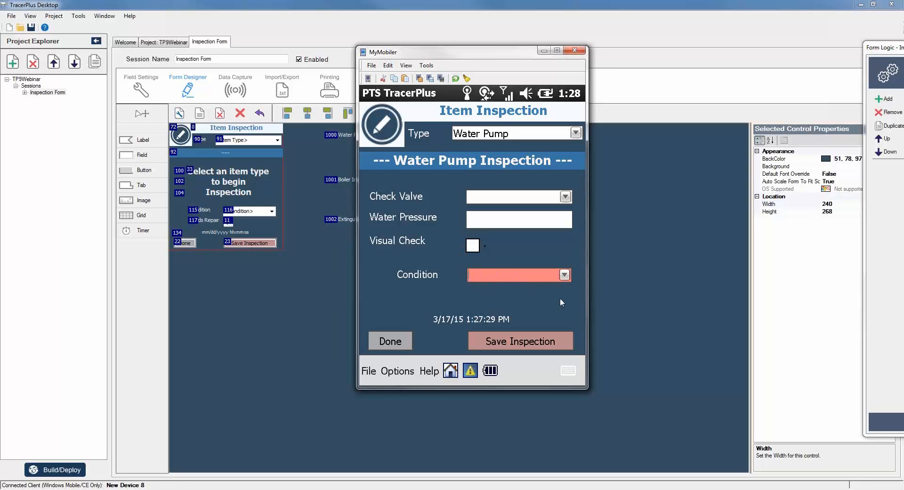
pyautogui.click(565, 276)
pyautogui.click(495, 291)
pyautogui.click(521, 345)
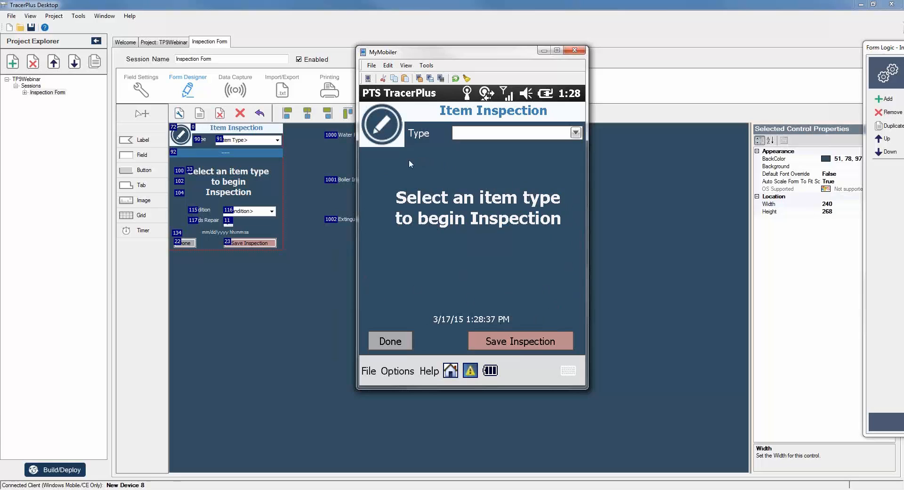
# Start a Fire Extinguisher inspection, try to save it without a condition, and dismiss the error.
pyautogui.click(575, 133)
pyautogui.click(505, 173)
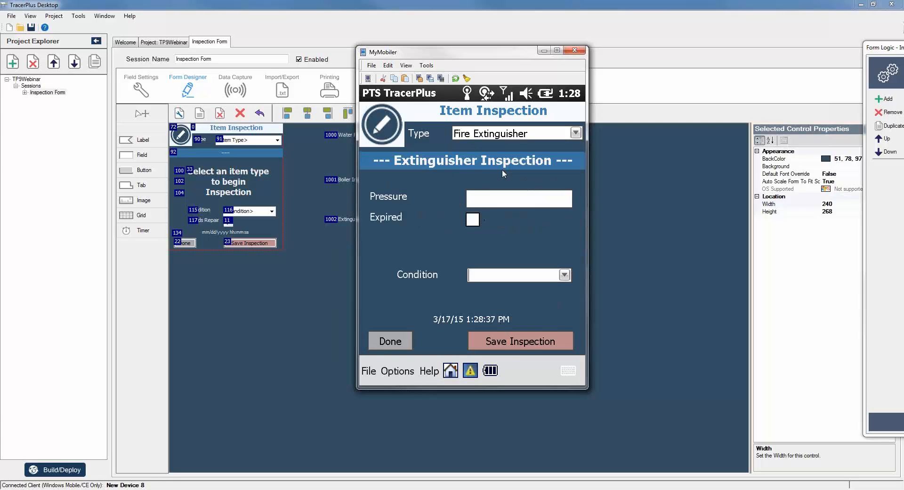
pyautogui.click(511, 342)
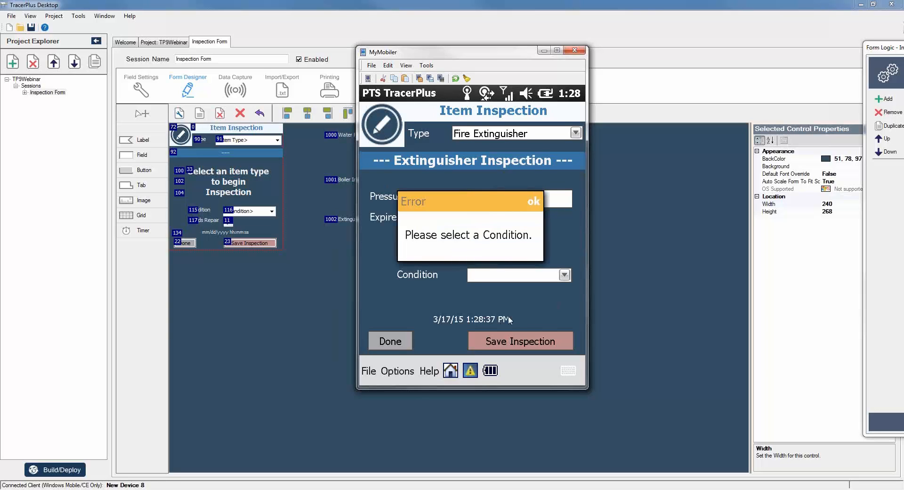
pyautogui.click(532, 201)
# Test the repair logic on the Fire Extinguisher inspection by setting Condition to Poor and changing it to New.
pyautogui.click(565, 275)
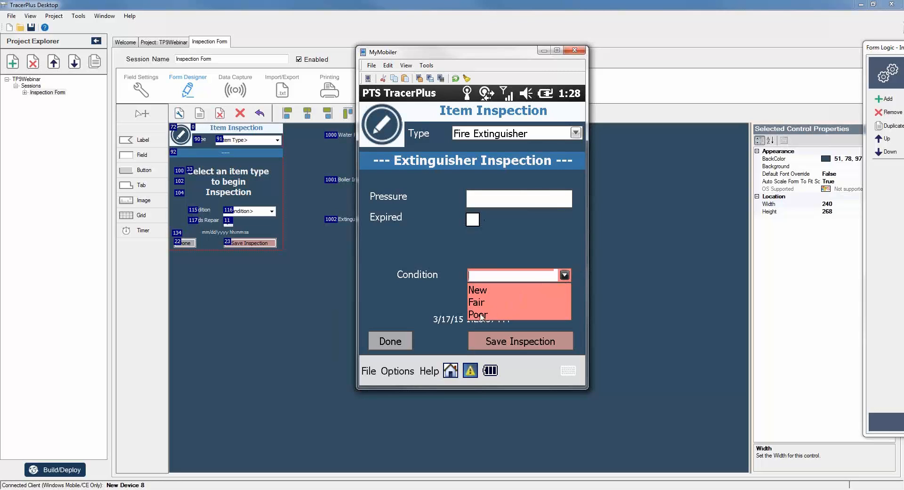
pyautogui.click(478, 315)
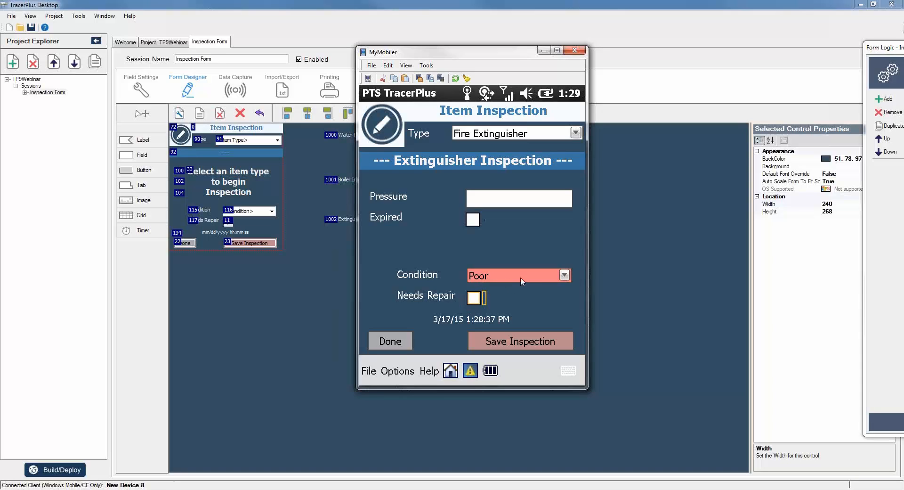
pyautogui.click(535, 281)
pyautogui.click(564, 275)
pyautogui.click(524, 290)
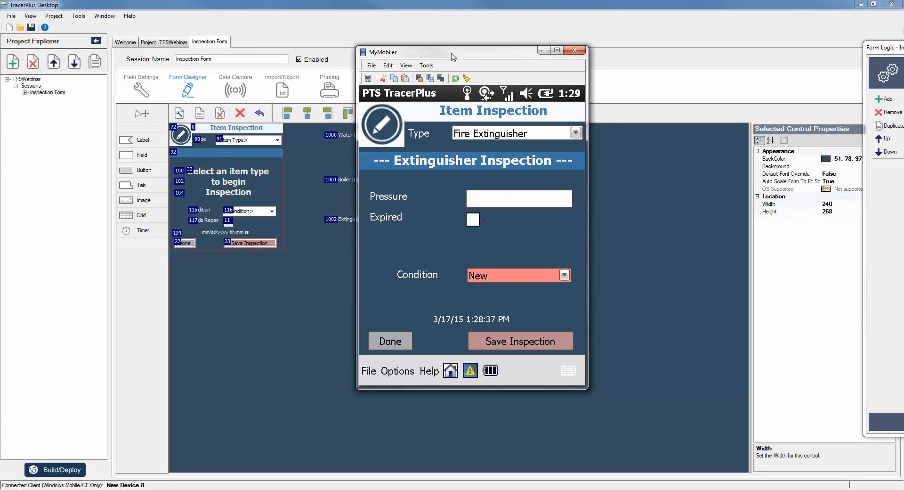
# Move the MyMobiler window clear of the form layout and minimise it.
pyautogui.moveTo(459, 53); pyautogui.dragTo(647, 56)
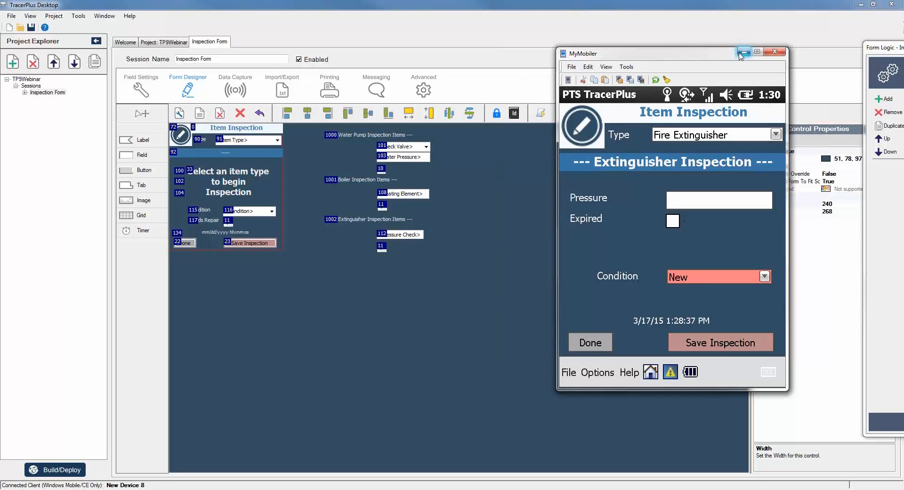
pyautogui.moveTo(719, 57); pyautogui.dragTo(769, 74)
pyautogui.click(825, 69)
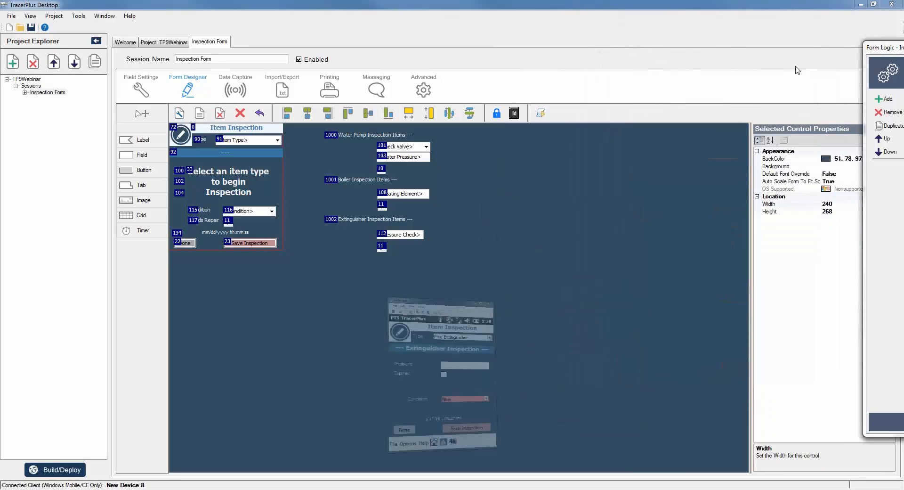
# Add a twelfth field to the Inspection Form session and set its field type to Calculated.
pyautogui.click(150, 90)
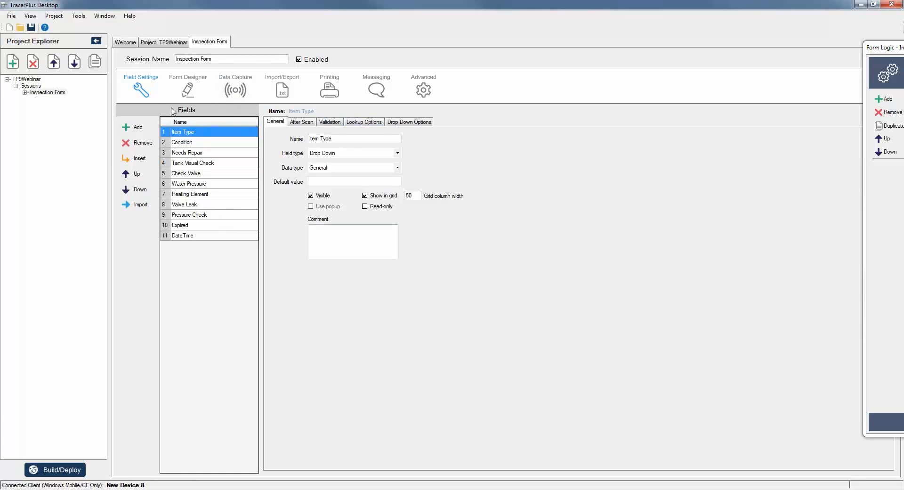
pyautogui.click(136, 133)
pyautogui.click(203, 245)
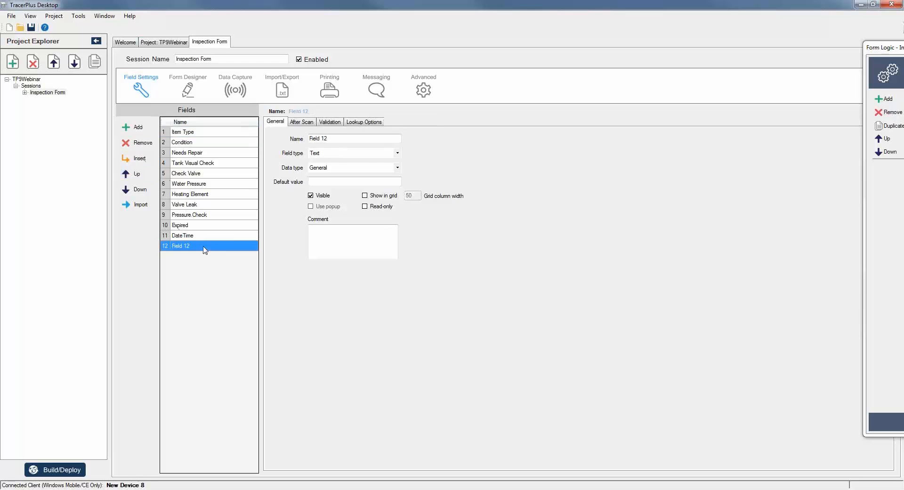
pyautogui.click(370, 157)
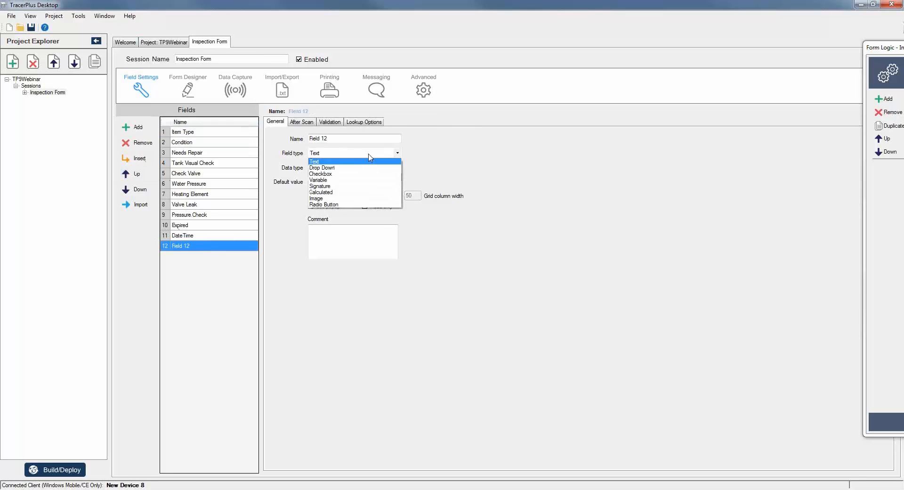
pyautogui.click(355, 192)
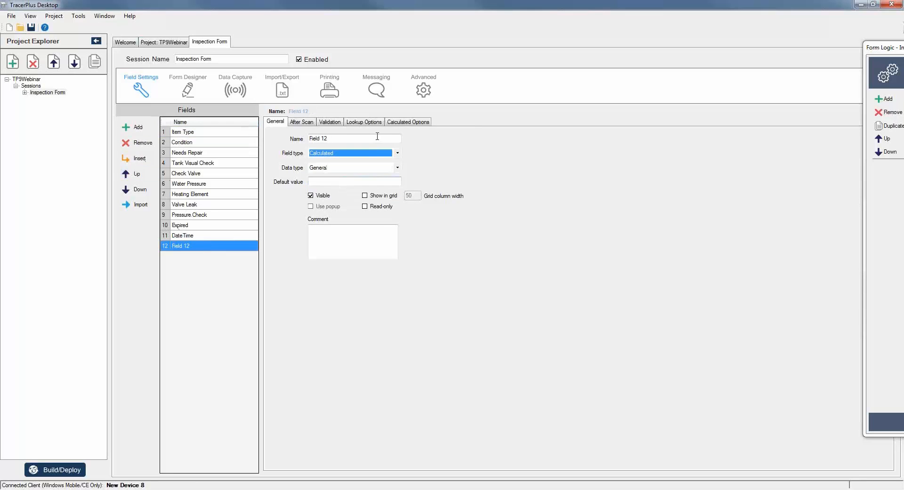
# Examine the new field's calculation functions, trigger field option, after-scan options and general settings.
pyautogui.click(403, 124)
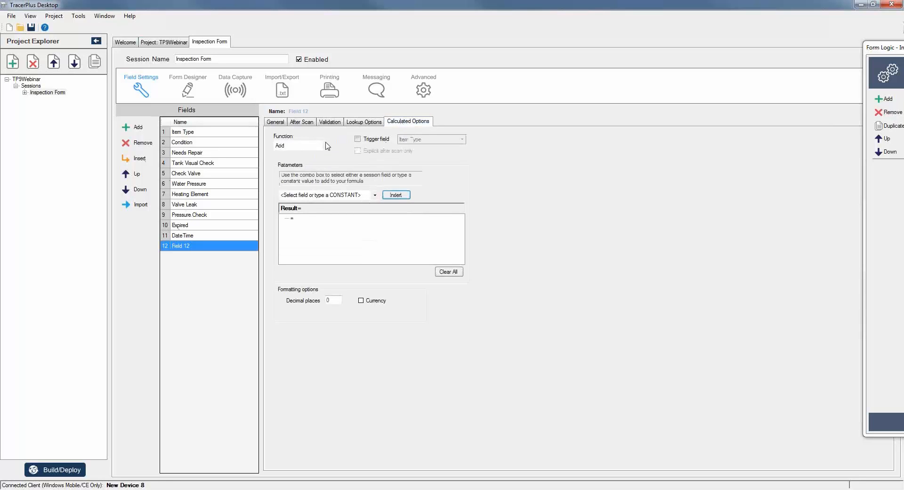
pyautogui.click(327, 146)
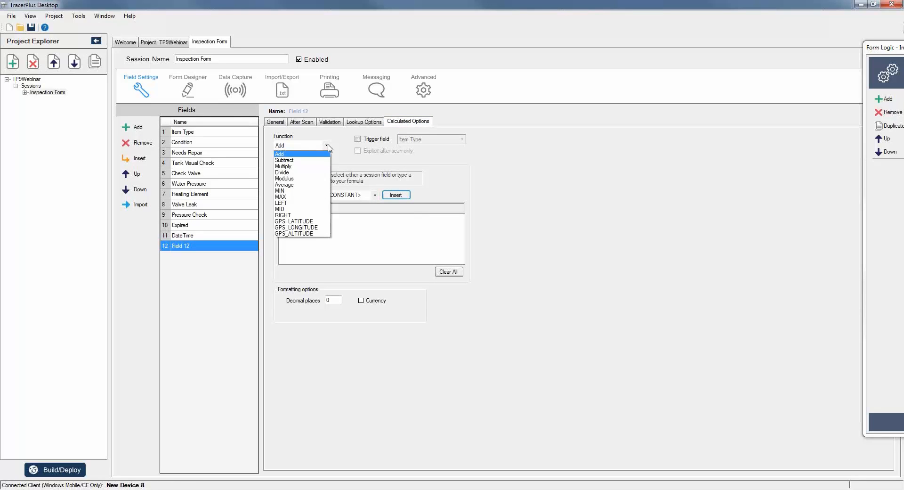
pyautogui.click(528, 176)
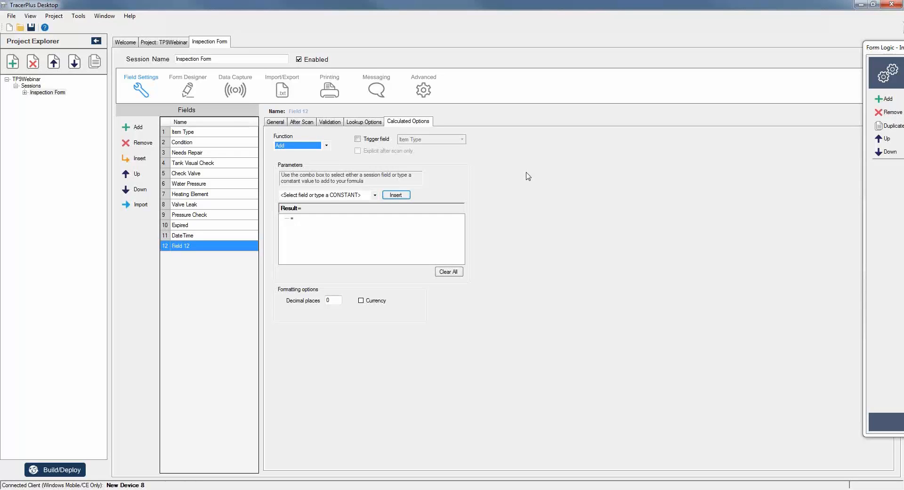
pyautogui.click(276, 121)
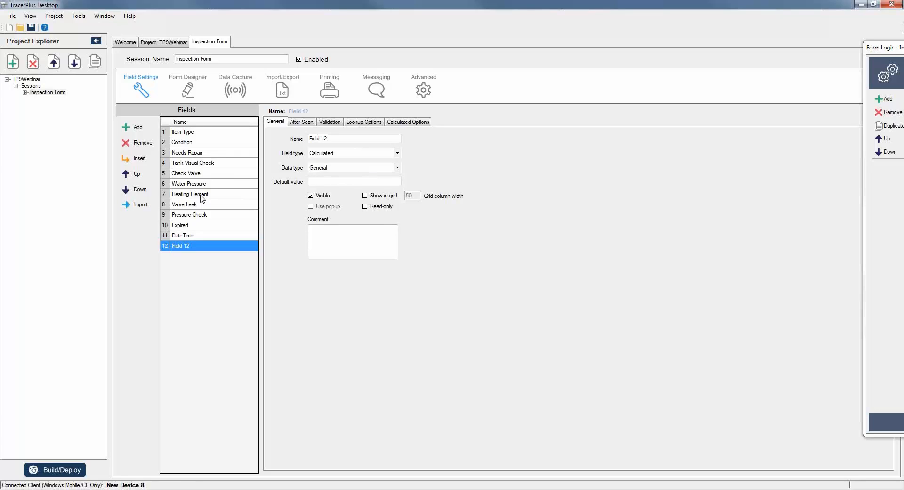
pyautogui.click(408, 124)
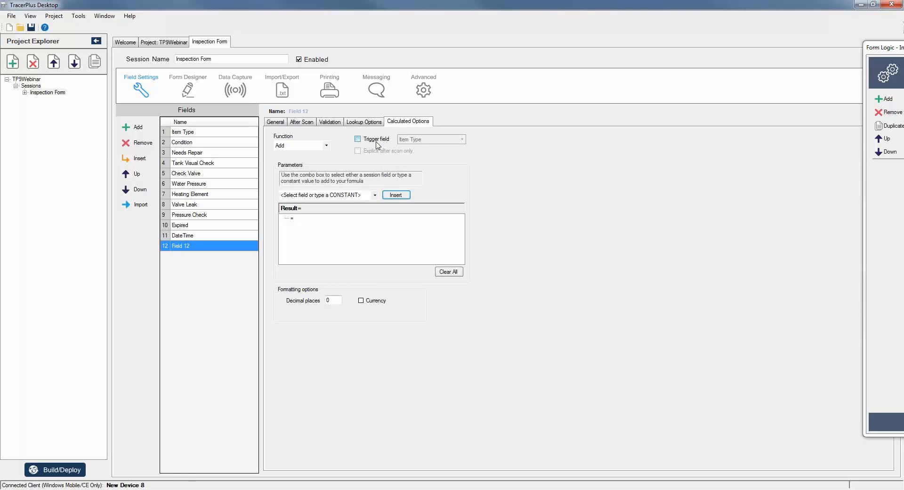
pyautogui.click(355, 122)
pyautogui.click(317, 122)
pyautogui.click(301, 122)
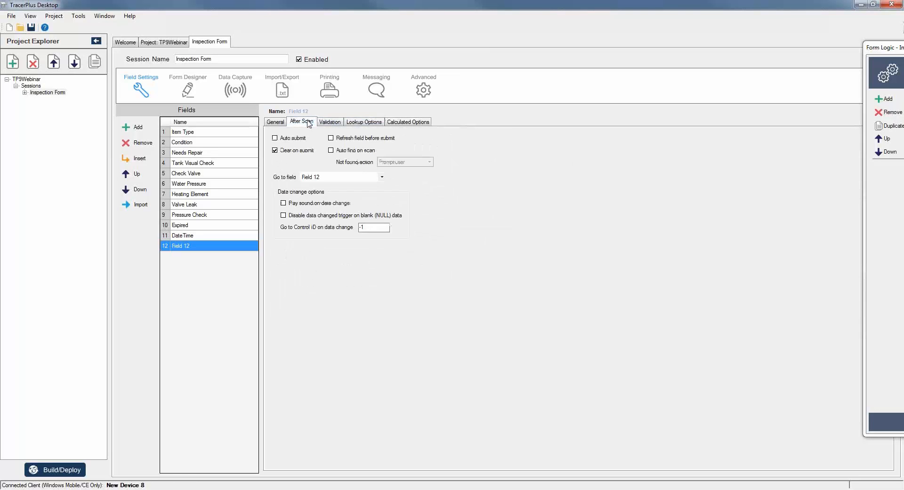
pyautogui.click(278, 122)
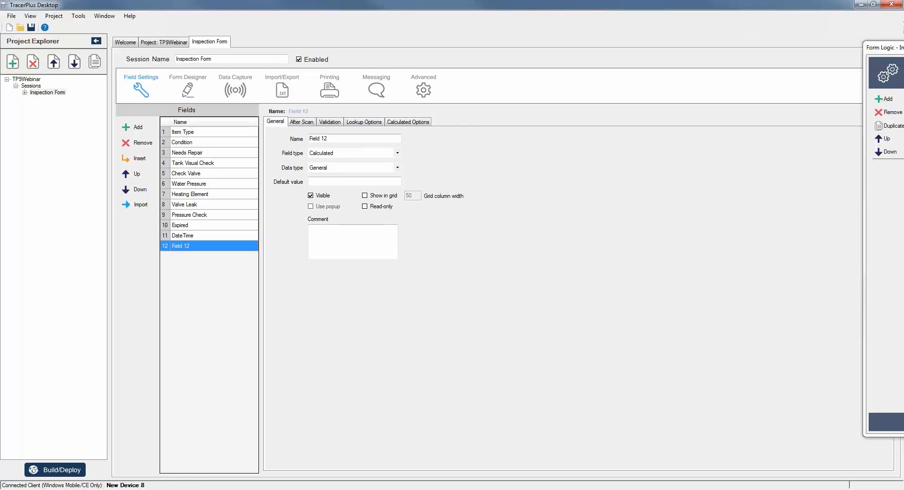
# Bring the Inspection Form's form logic window back into full view and show its first rules.
pyautogui.moveTo(903, 50); pyautogui.dragTo(347, 57)
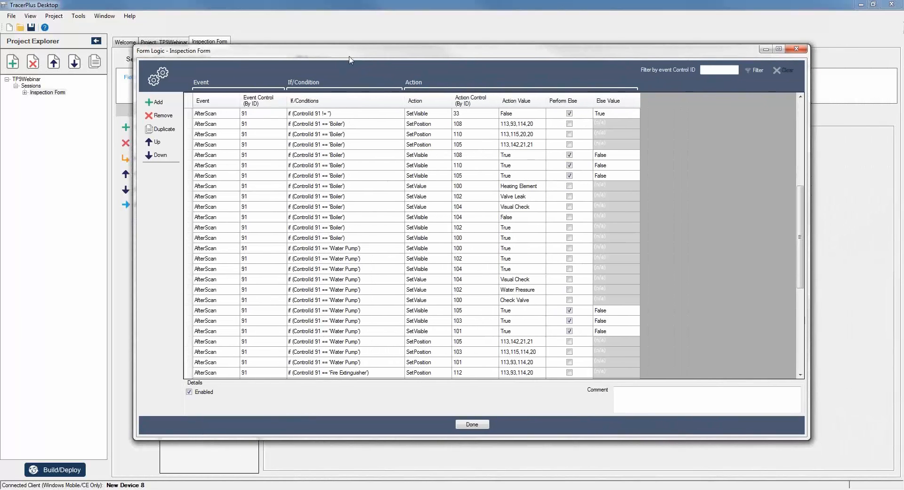
pyautogui.click(801, 107)
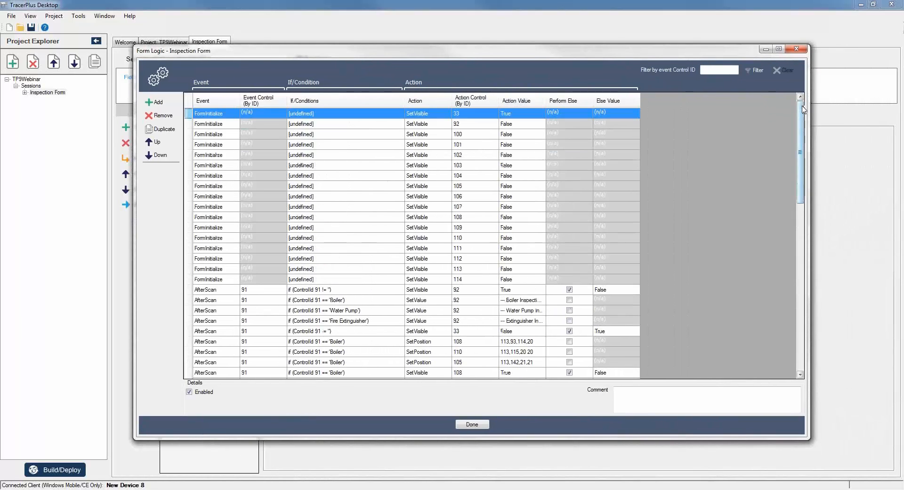